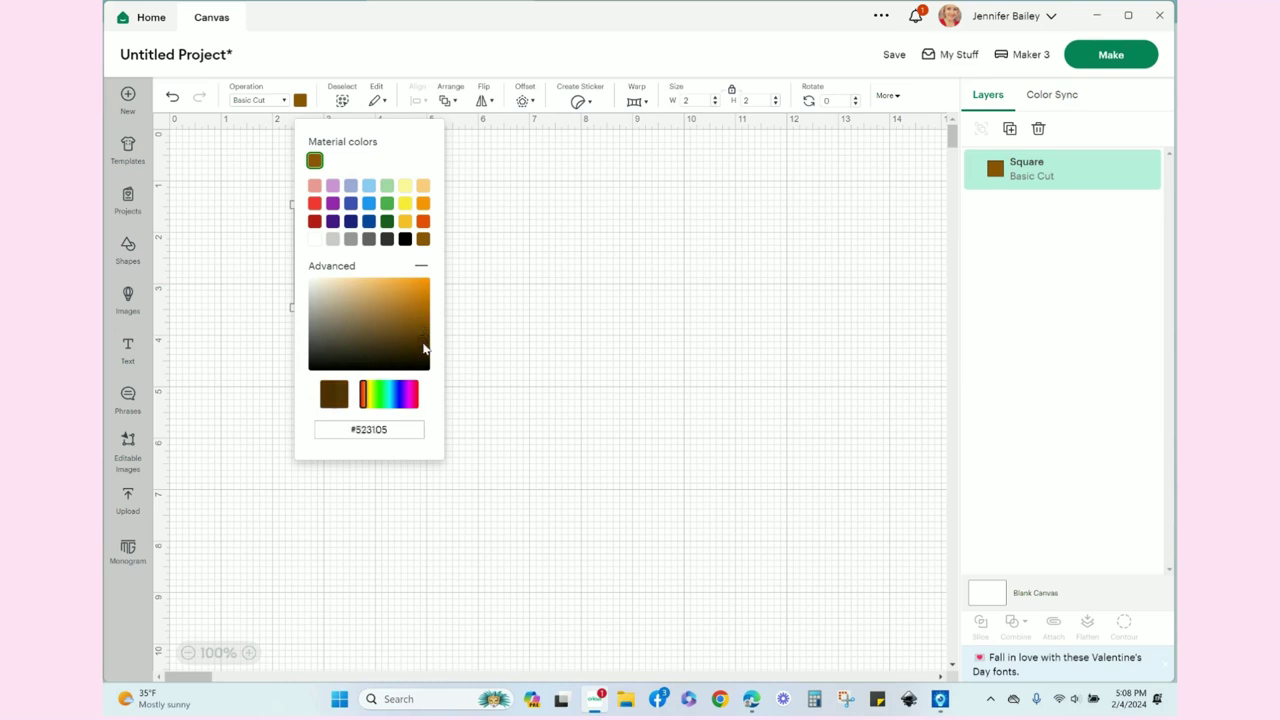
Step: Resize the brown square to 2.5 in wide by 4 in high and move it toward the right side of the canvas
left_click(487, 376)
left_click(369, 275)
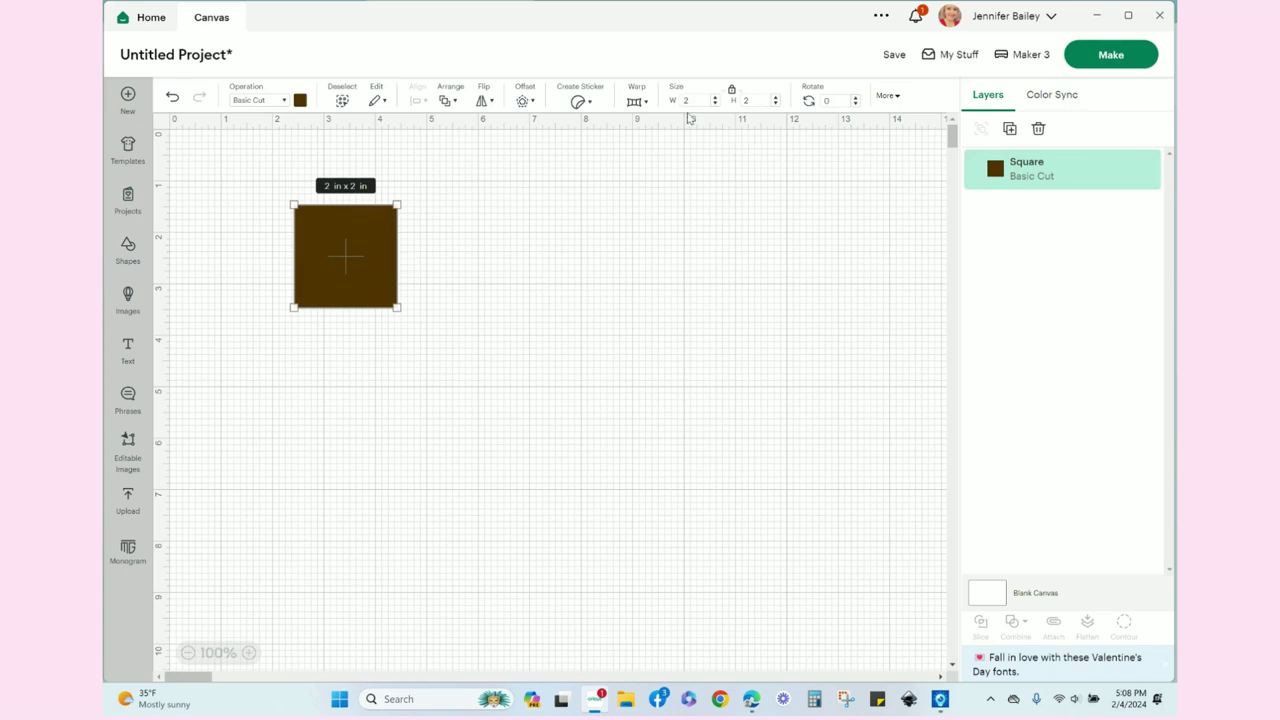
left_click(731, 90)
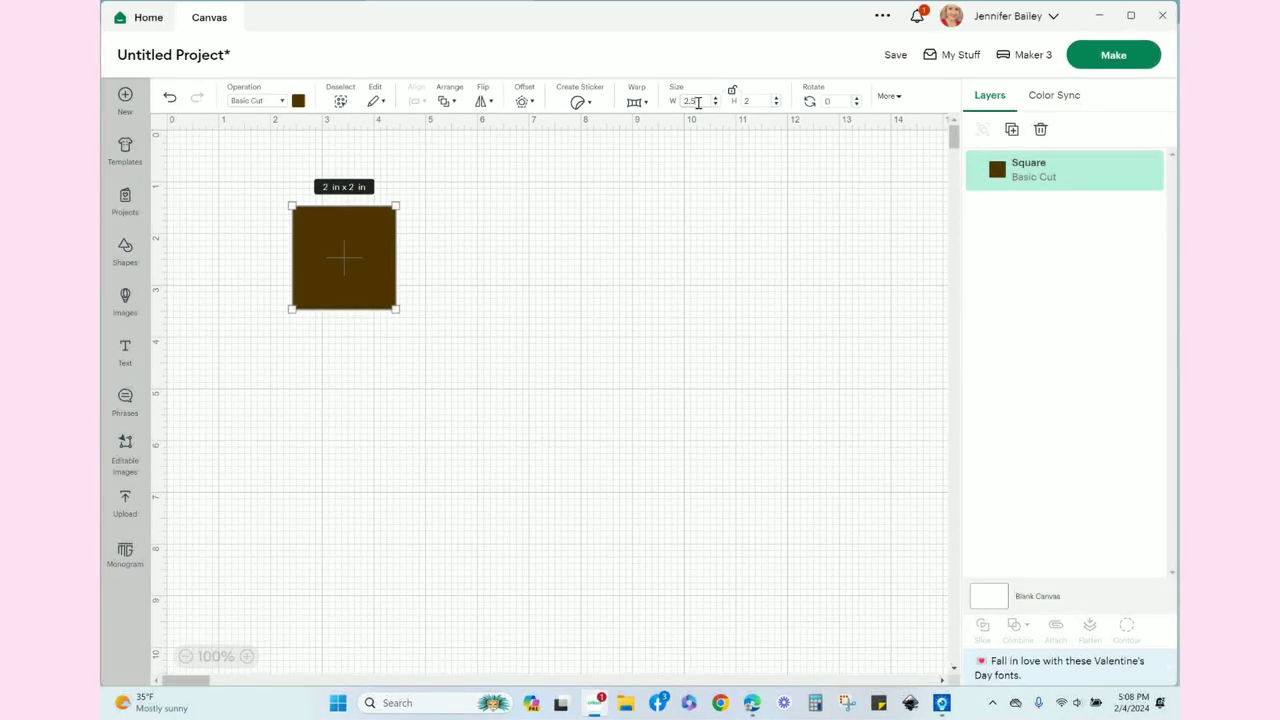
key("Tab")
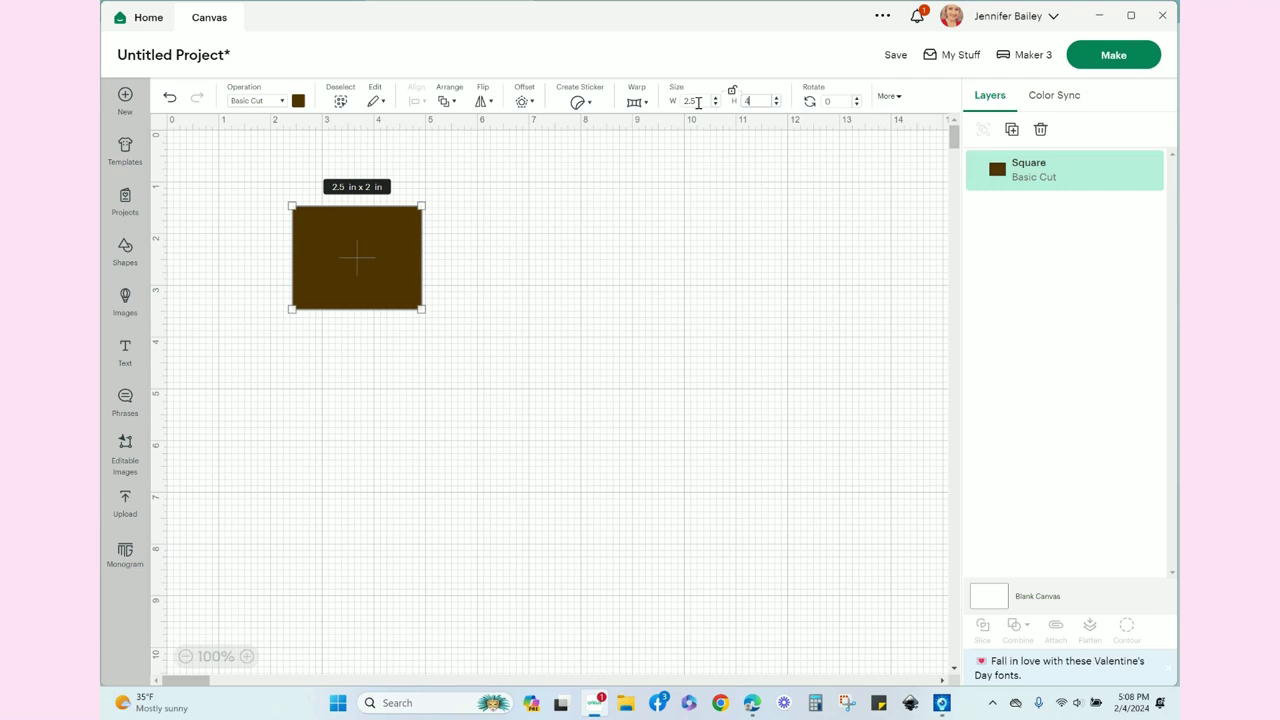
key("Return")
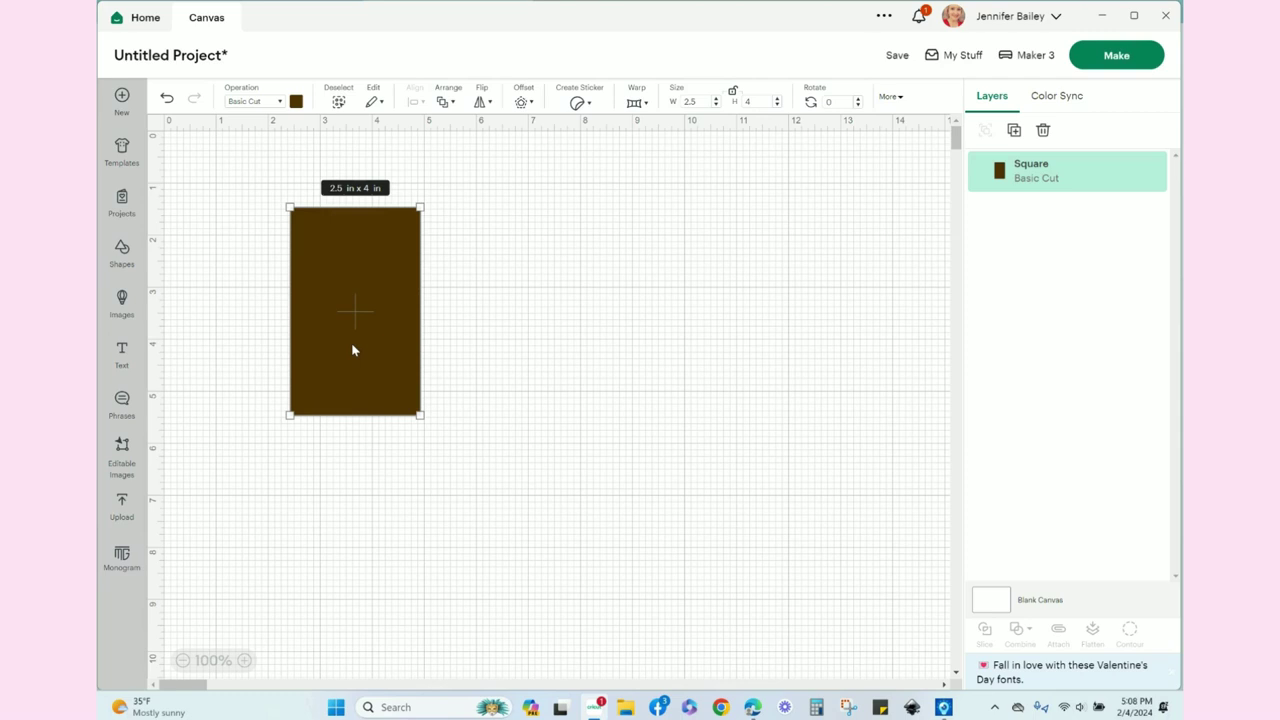
left_click(732, 91)
left_click(706, 152)
left_click_drag(376, 321, 657, 309)
Step: Add the bookmarked coffee cup image and the framed COFFEE word image to the canvas
left_click(403, 417)
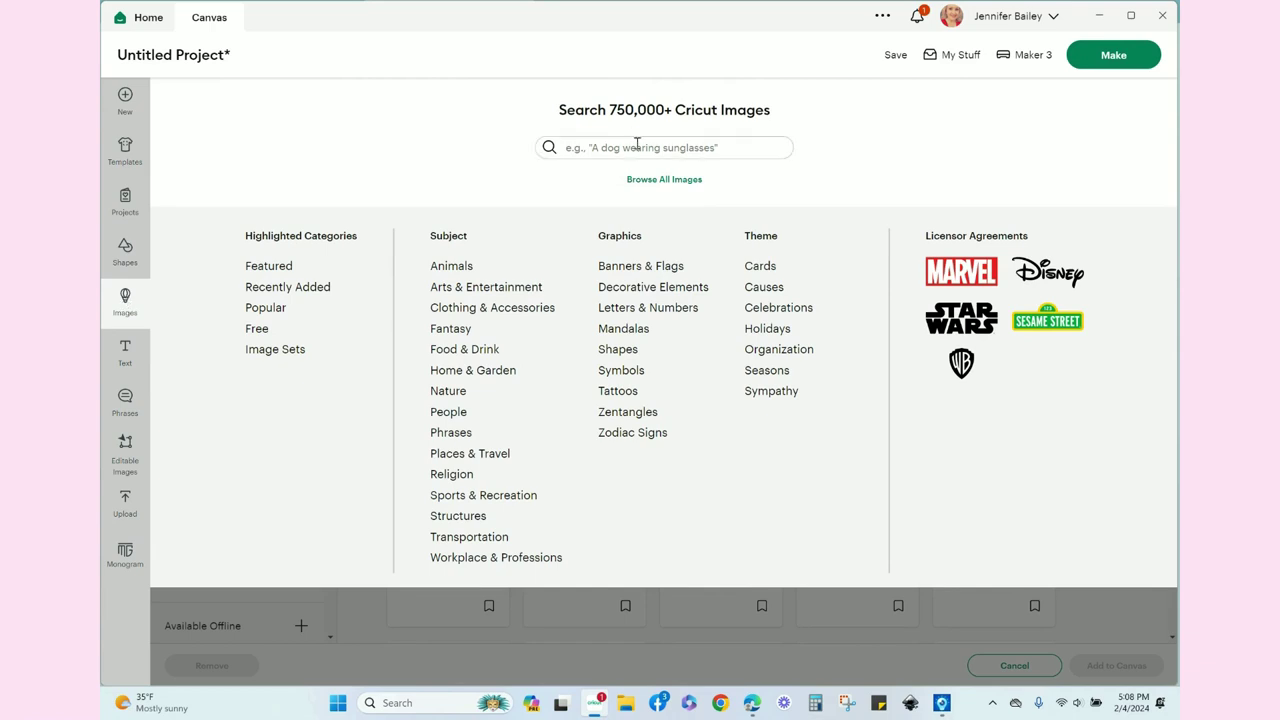
left_click(657, 182)
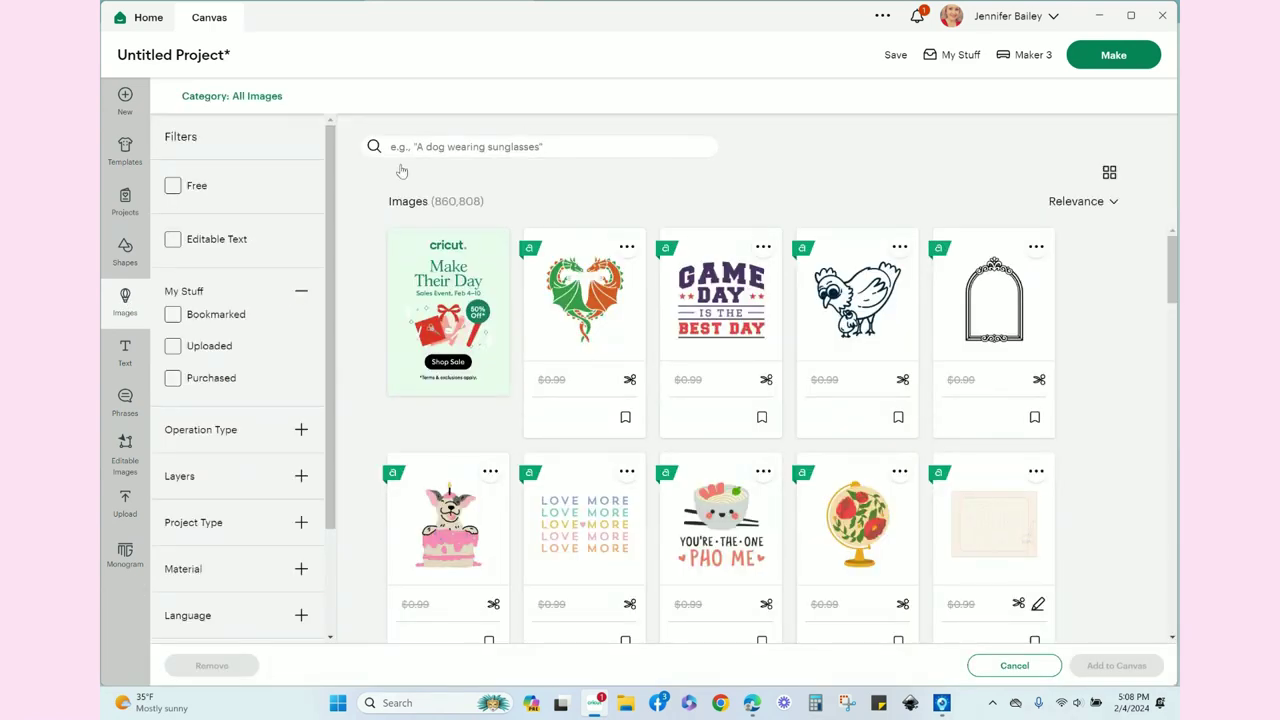
left_click(173, 315)
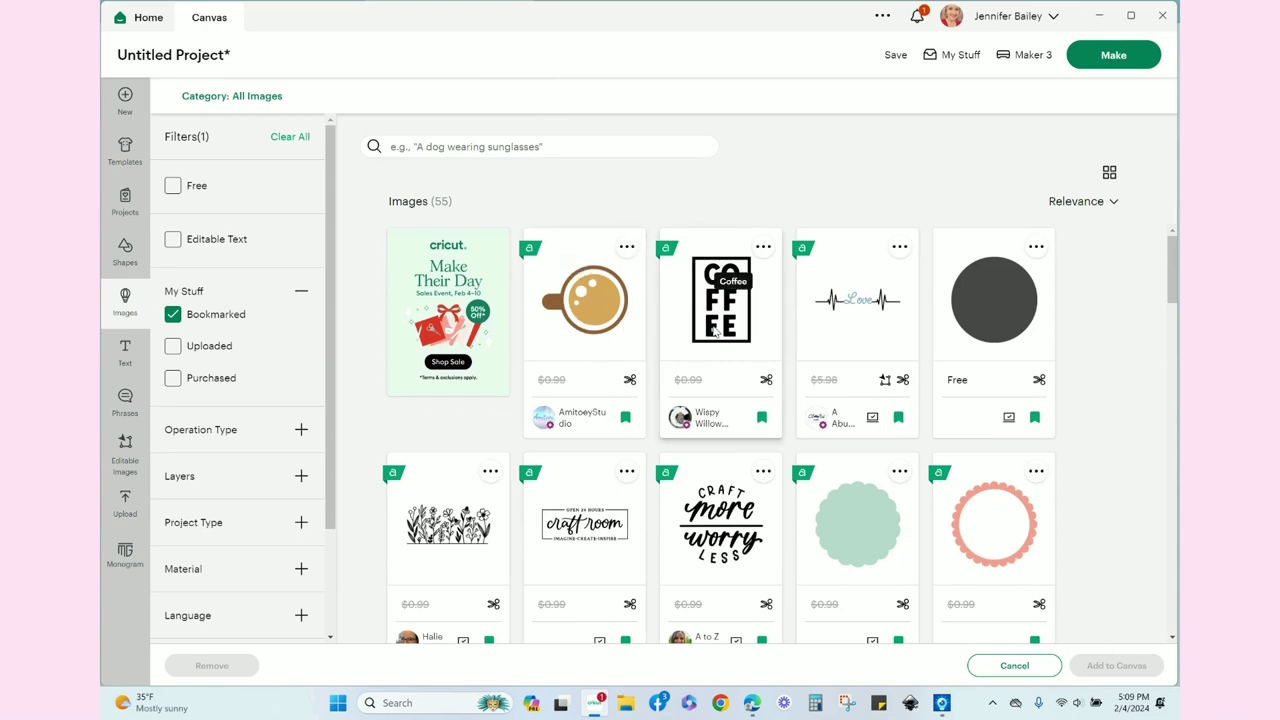
left_click(593, 351)
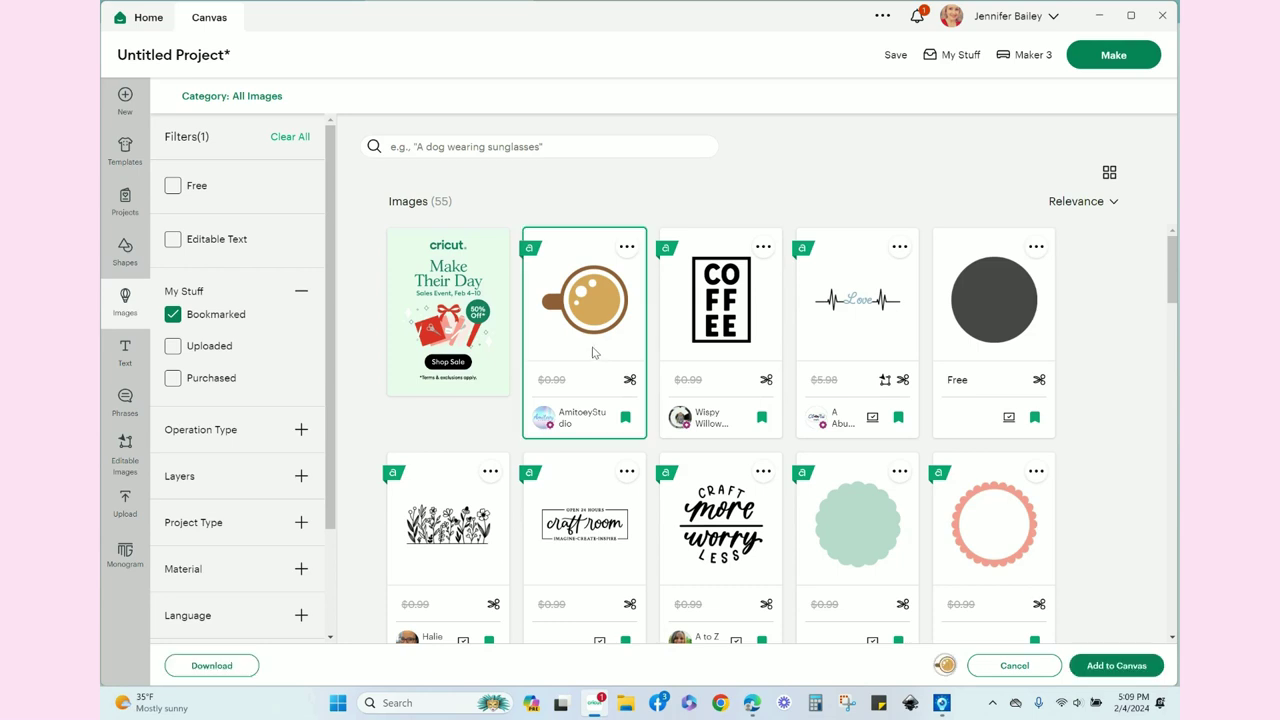
left_click(705, 348)
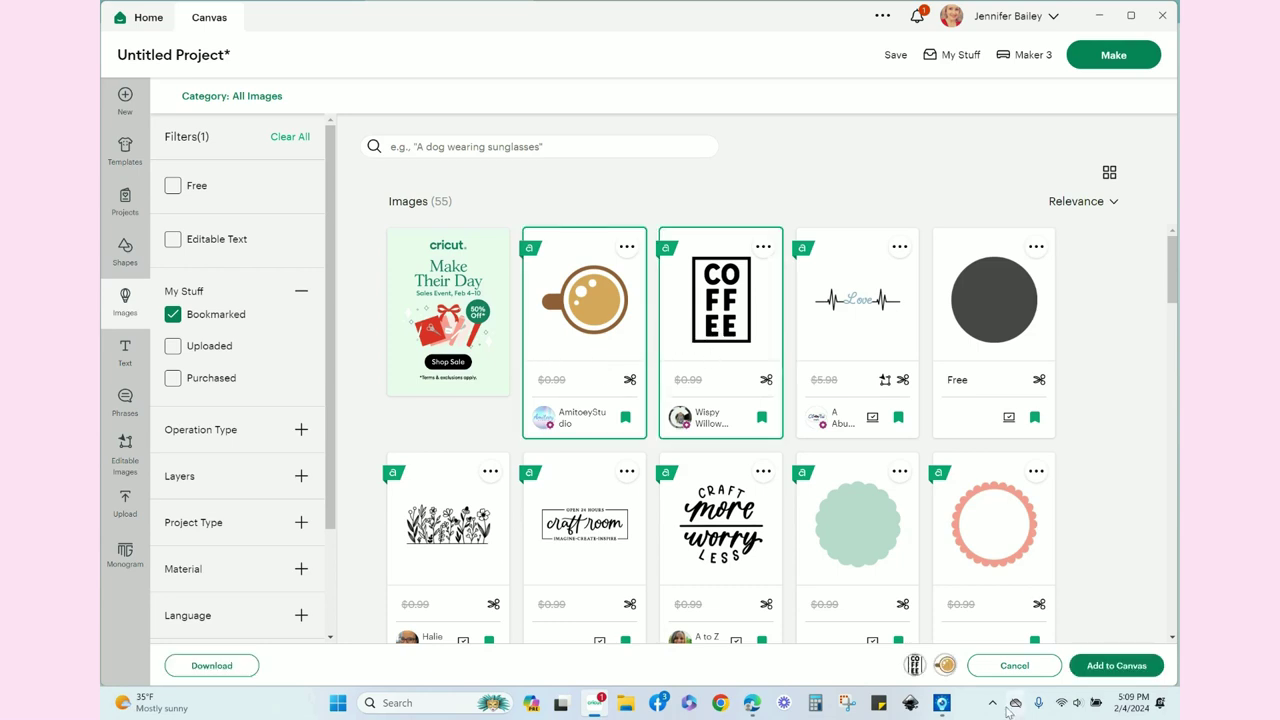
mouse_move(940, 670)
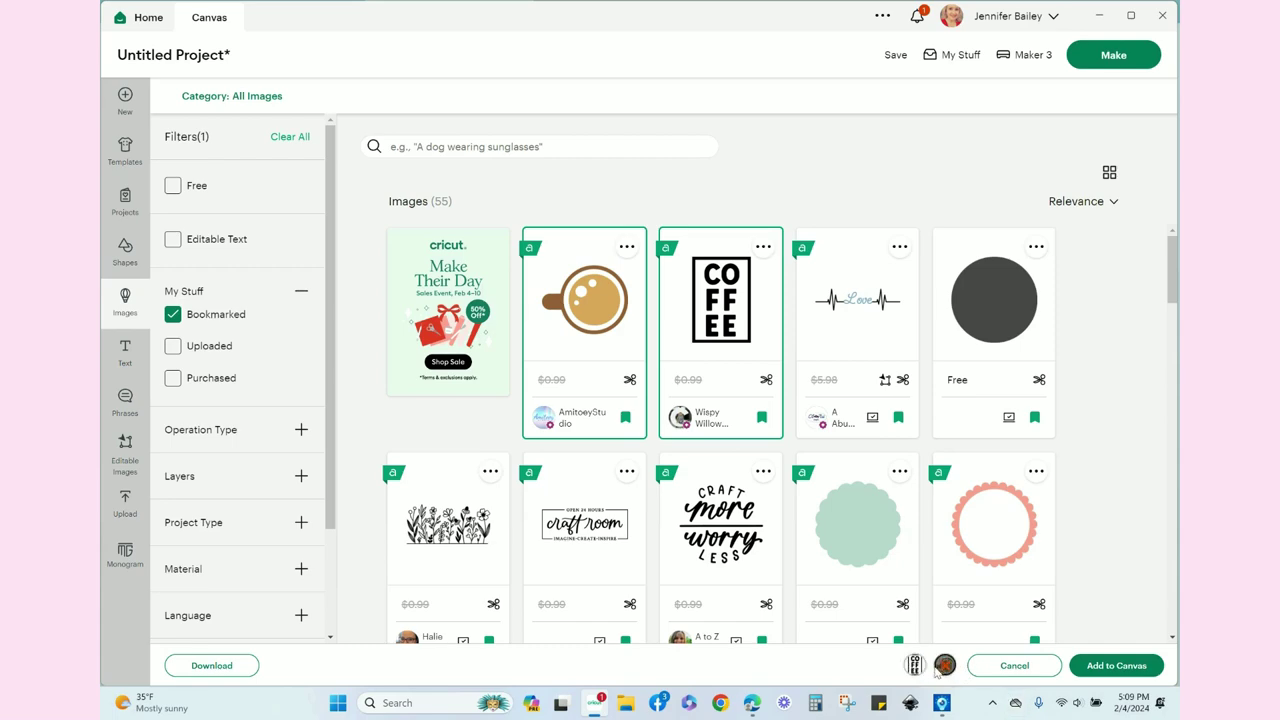
left_click(1110, 666)
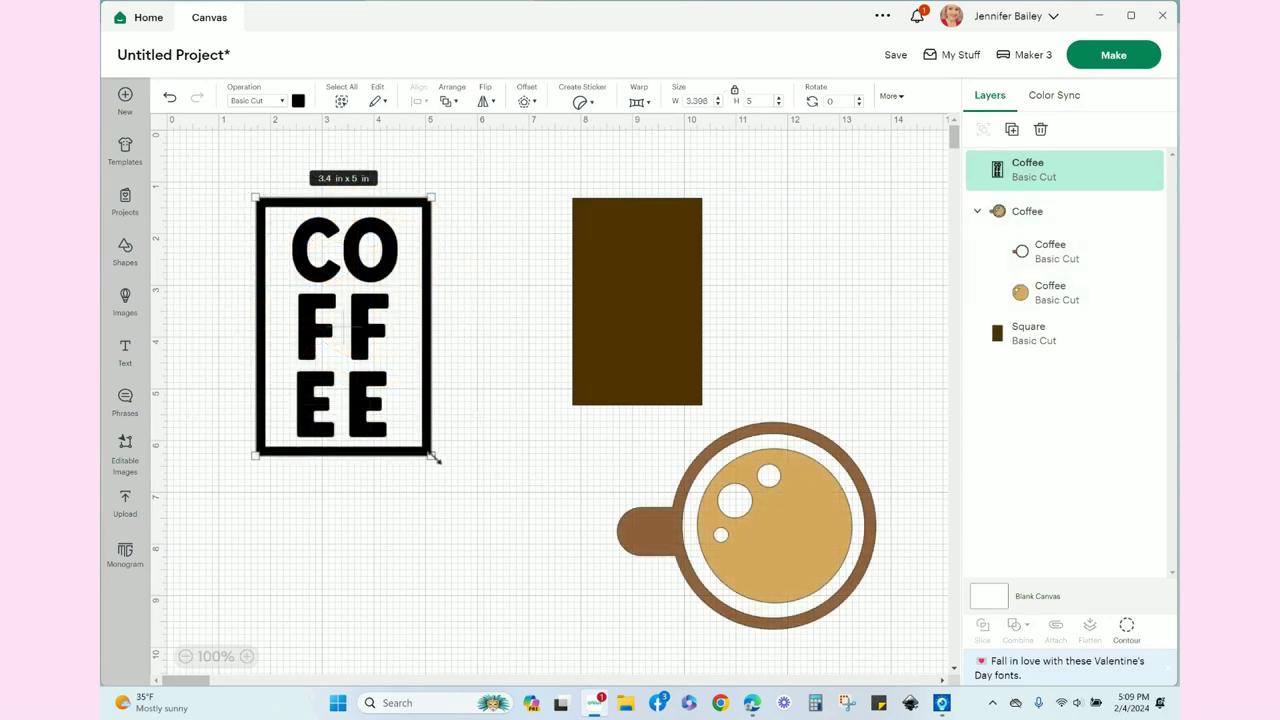
Step: Recolor the framed COFFEE design to a custom pale beige
left_click(298, 101)
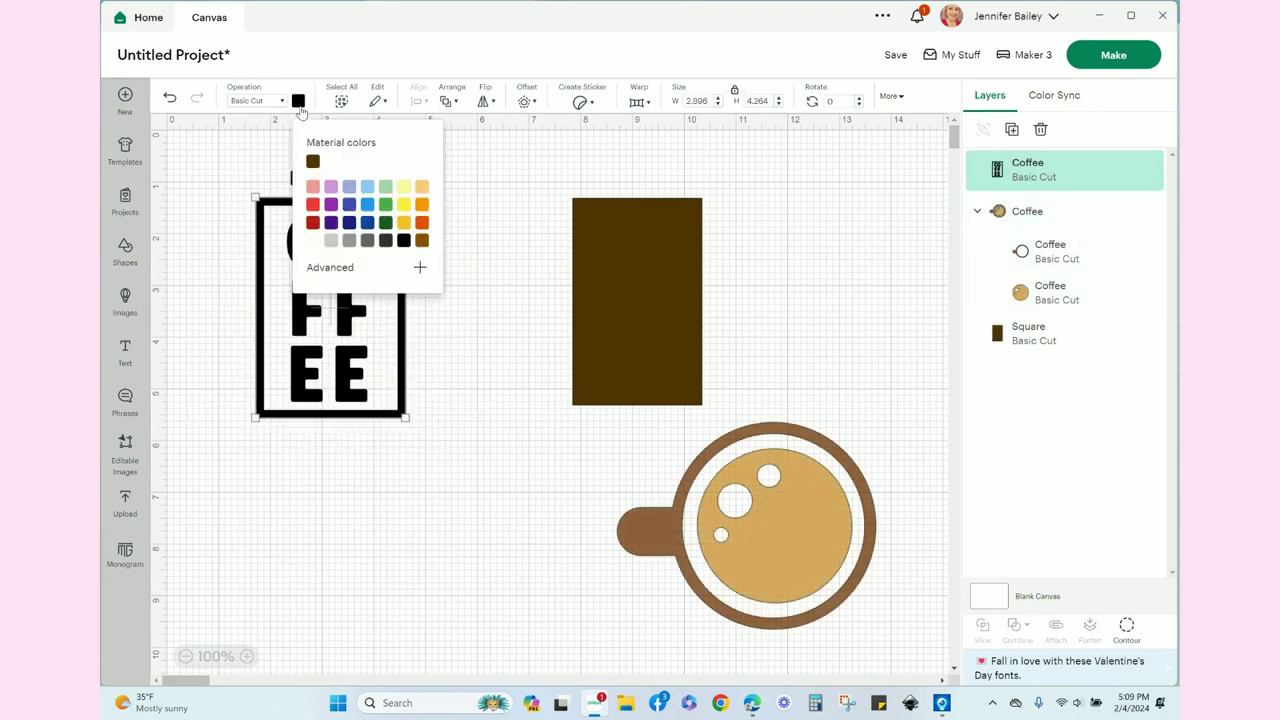
left_click(421, 188)
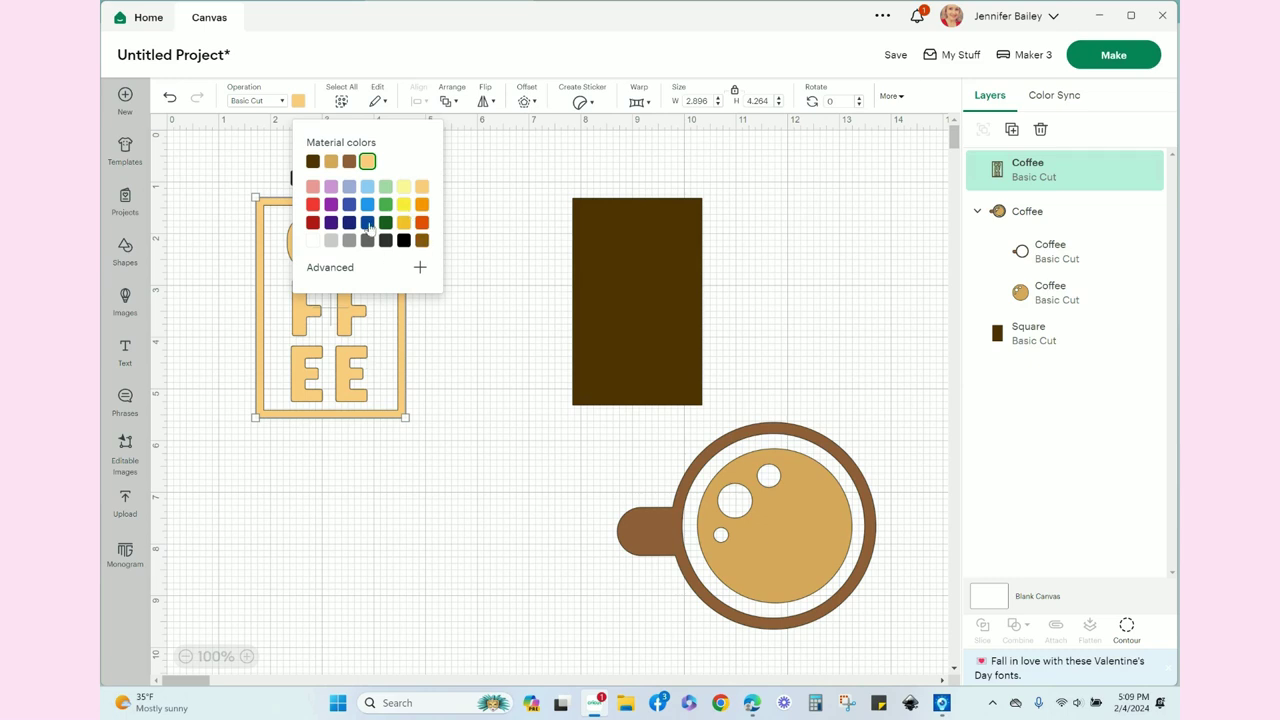
left_click(332, 268)
Step: Place the framed COFFEE design over the brown rectangle and shrink it to roughly match the rectangle's outline
left_click_drag(369, 285, 632, 293)
left_click(500, 428)
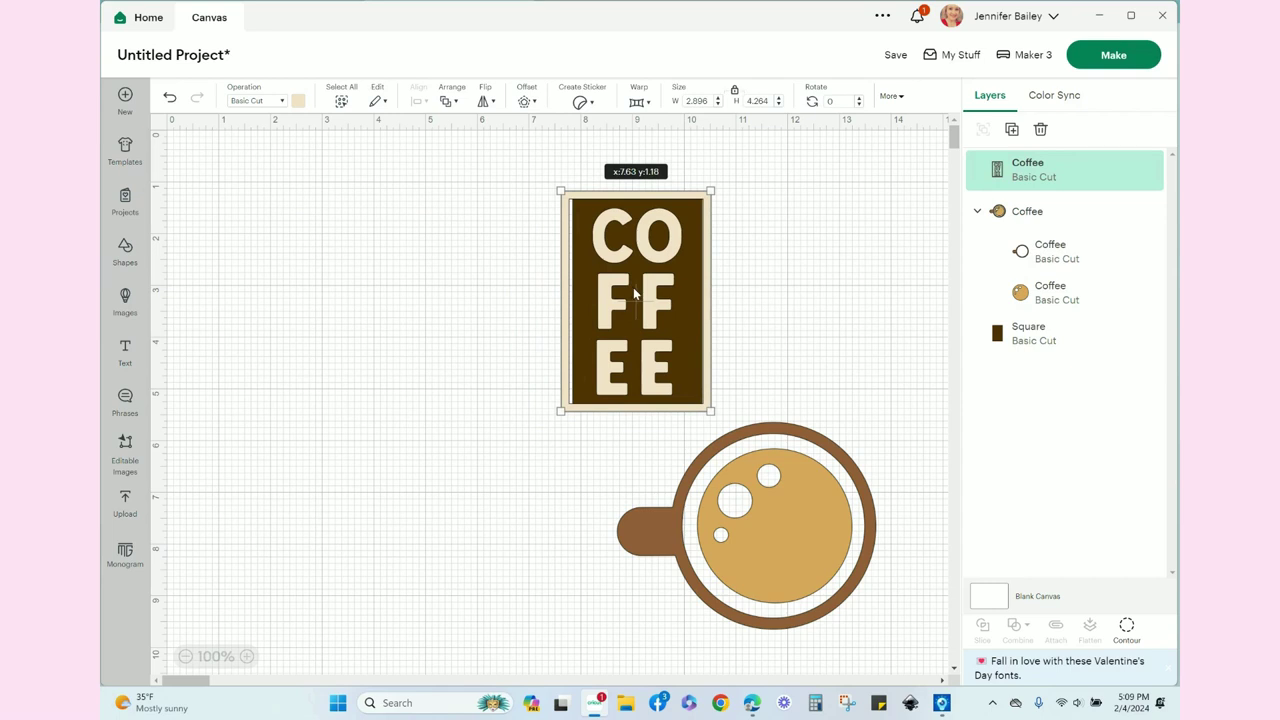
left_click_drag(711, 191, 706, 203)
Step: Center the framed COFFEE design on the brown rectangle and move it back onto the empty canvas beside the rectangle
key("ctrl+a")
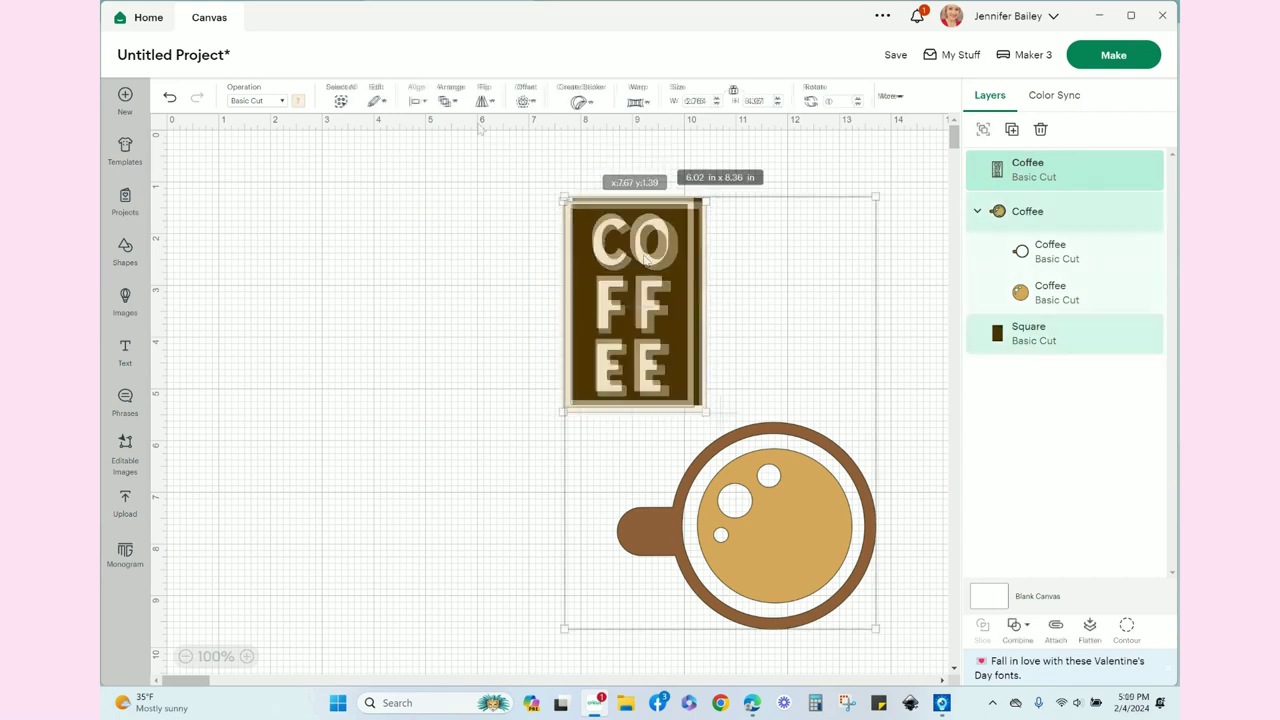
left_click(694, 392)
left_click(701, 358, "shift")
left_click(416, 102)
left_click(462, 298)
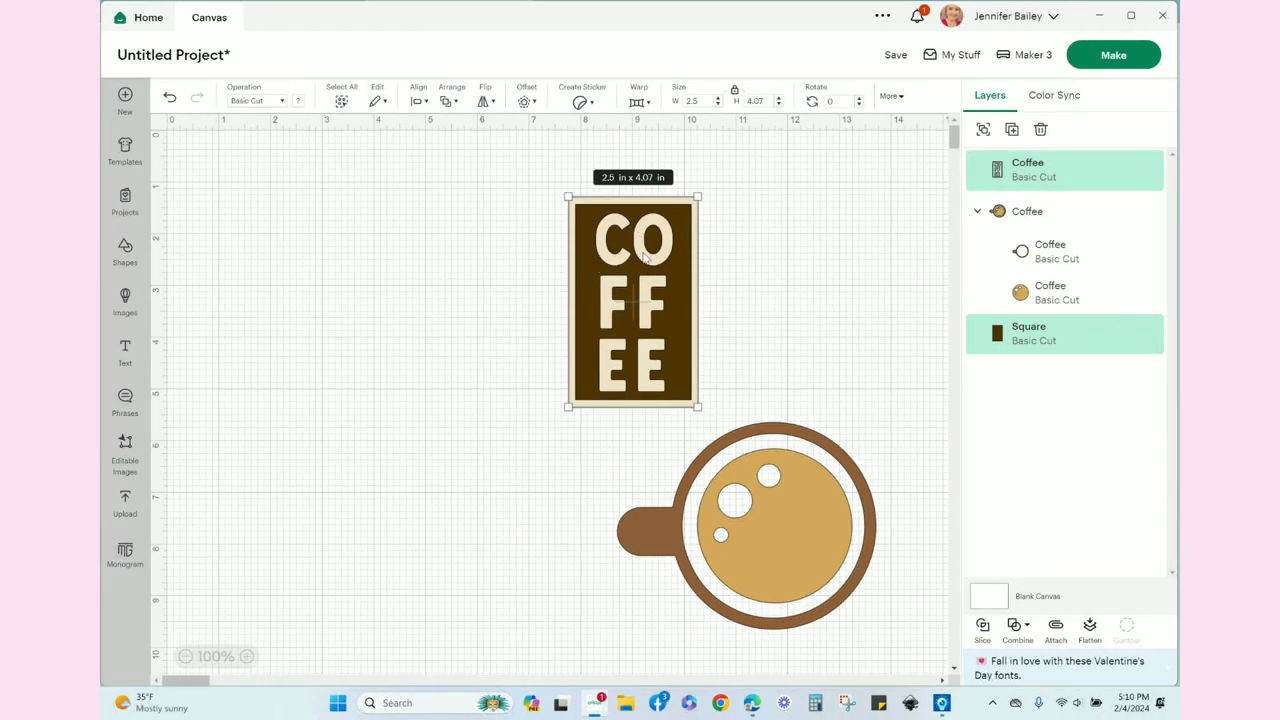
left_click(725, 401)
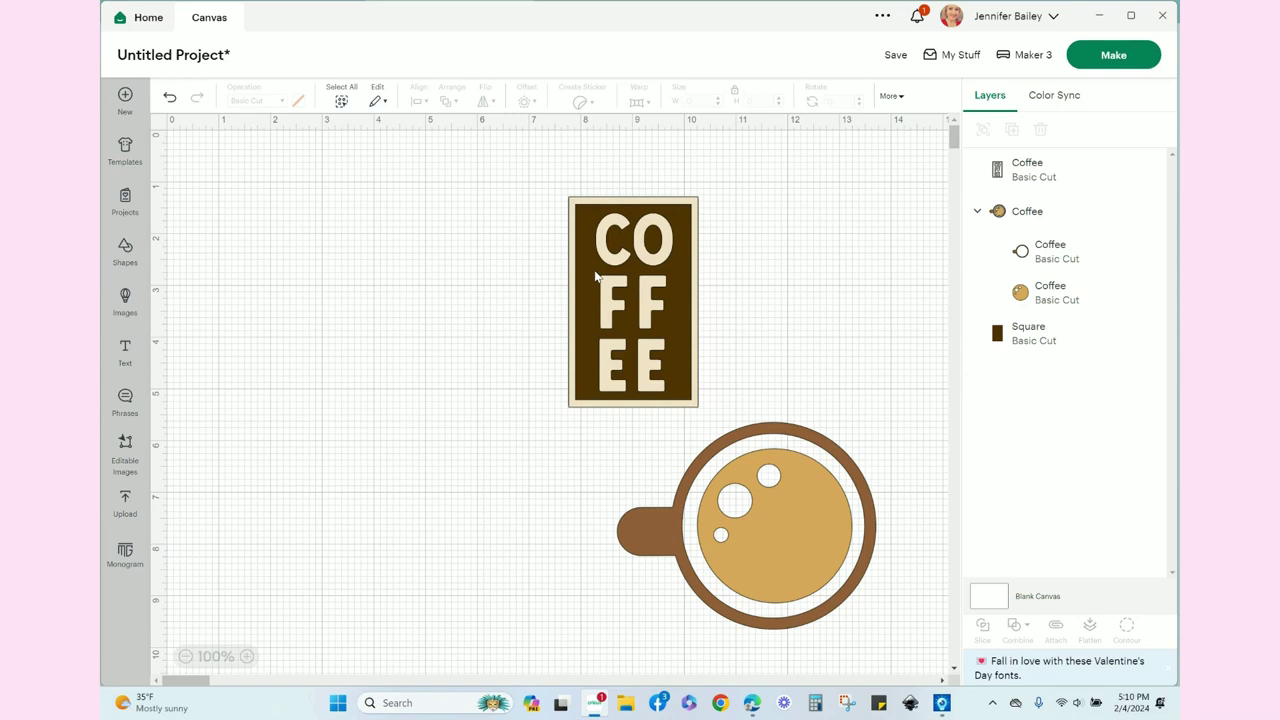
left_click_drag(653, 318, 347, 335)
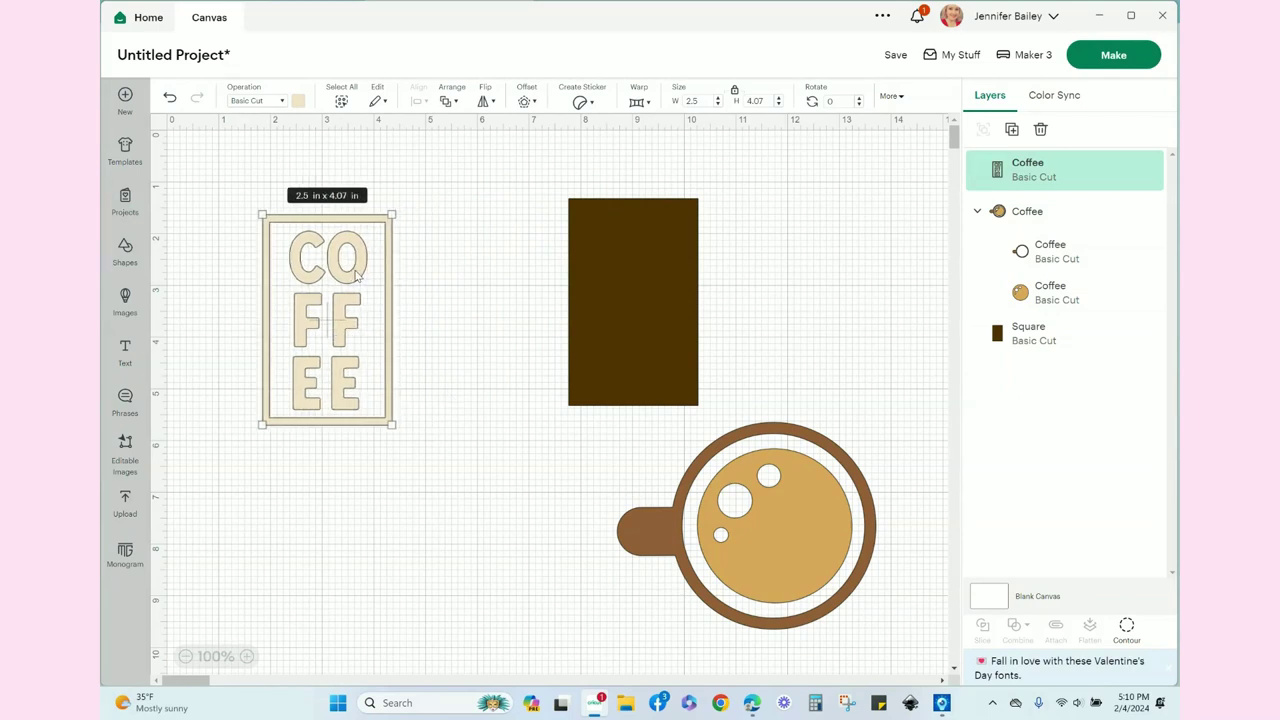
Step: Shrink the coffee cup to about 1.49 by 1.19 in and rotate it about 180° so its handle points right
left_click(765, 540)
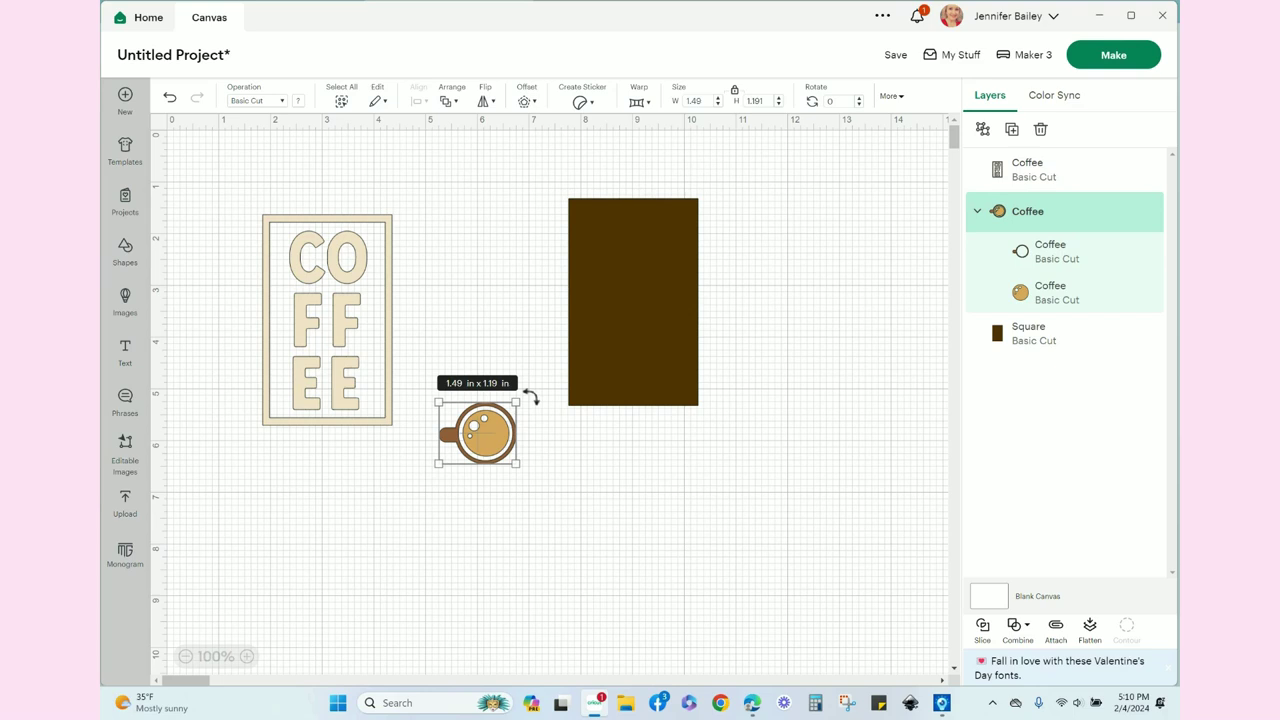
left_click_drag(533, 397, 439, 454)
left_click(523, 485)
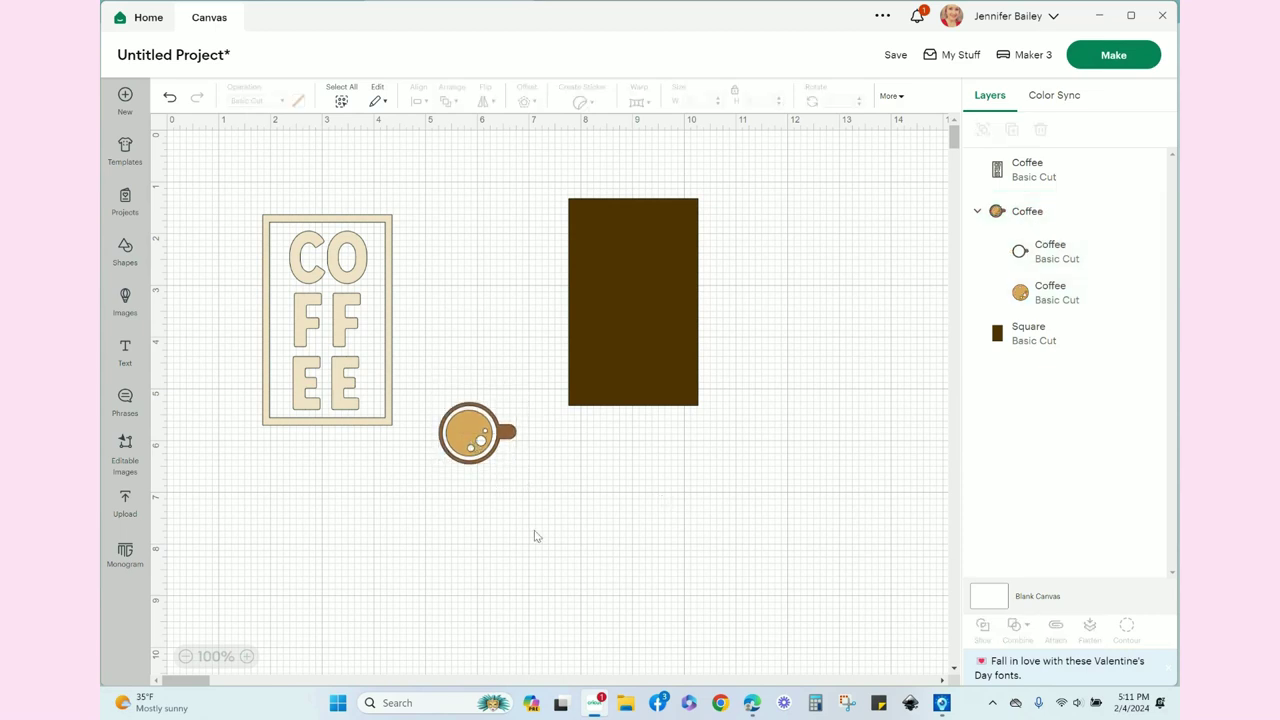
left_click(125, 252)
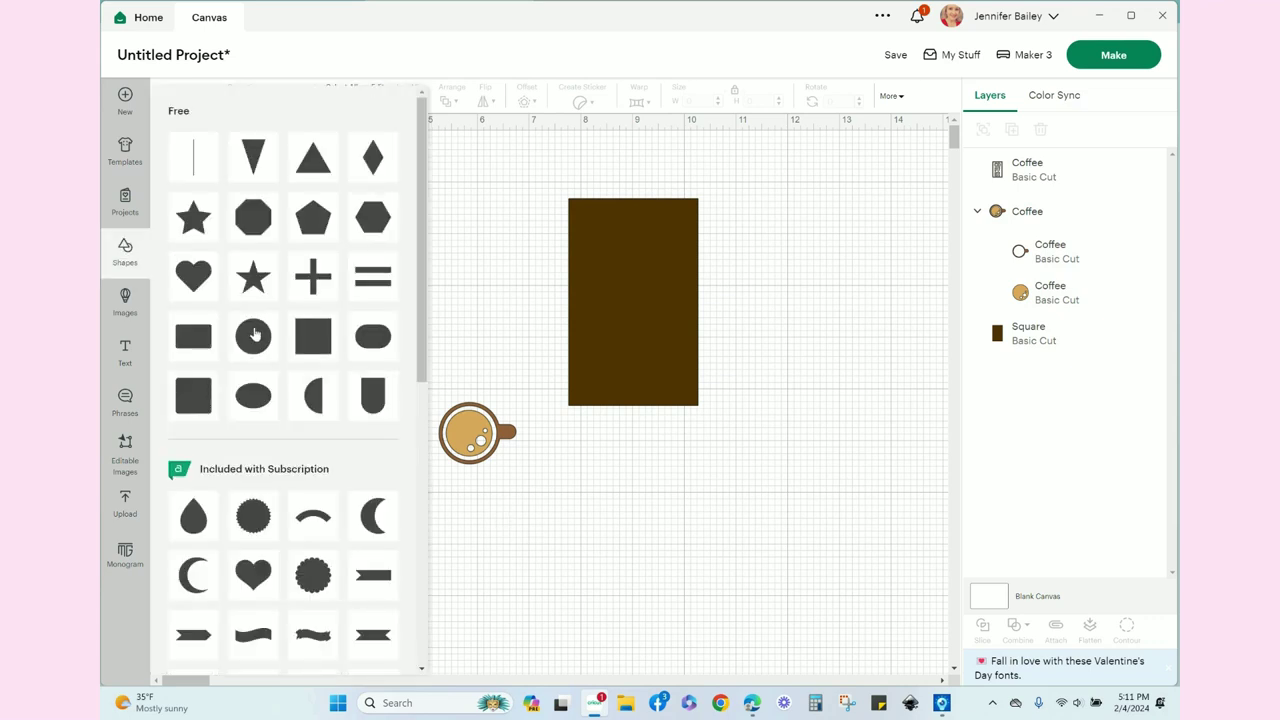
left_click(253, 335)
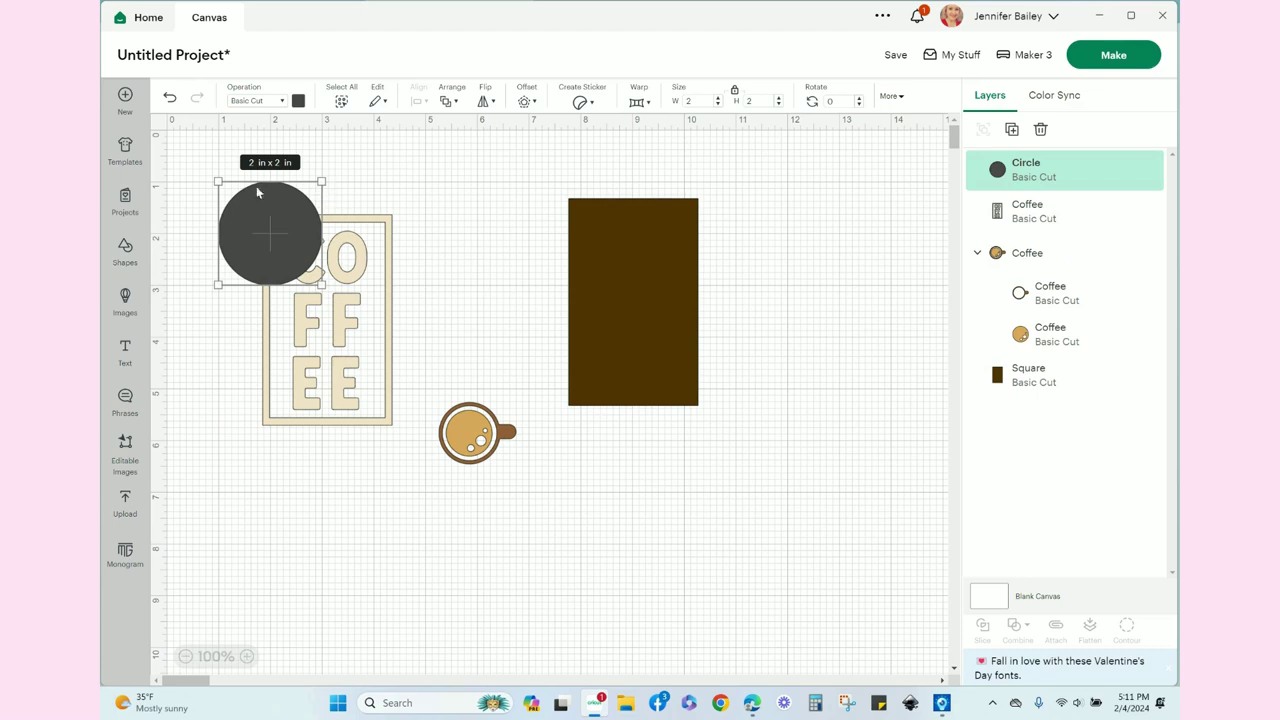
key("Delete")
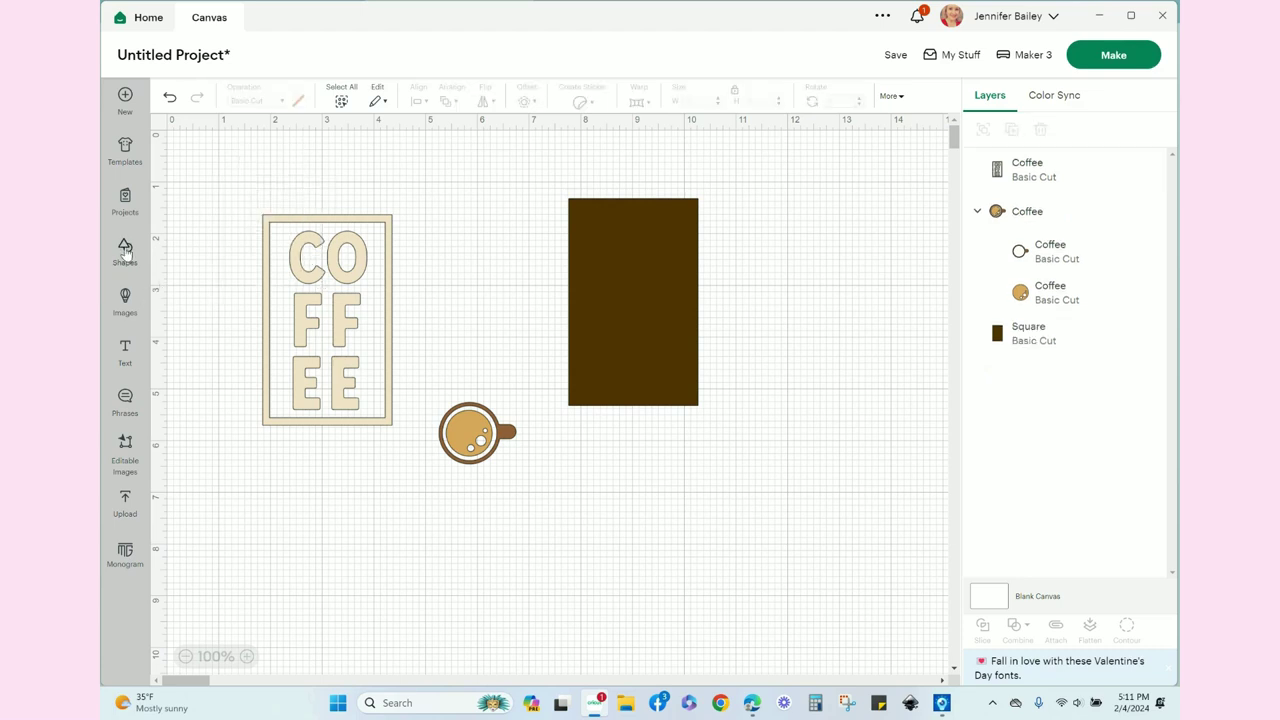
Step: Add an oval, rotate it about 90°, size it to about 1.22 by 0.86 in and cover the letter O with it
left_click(125, 252)
left_click(262, 396)
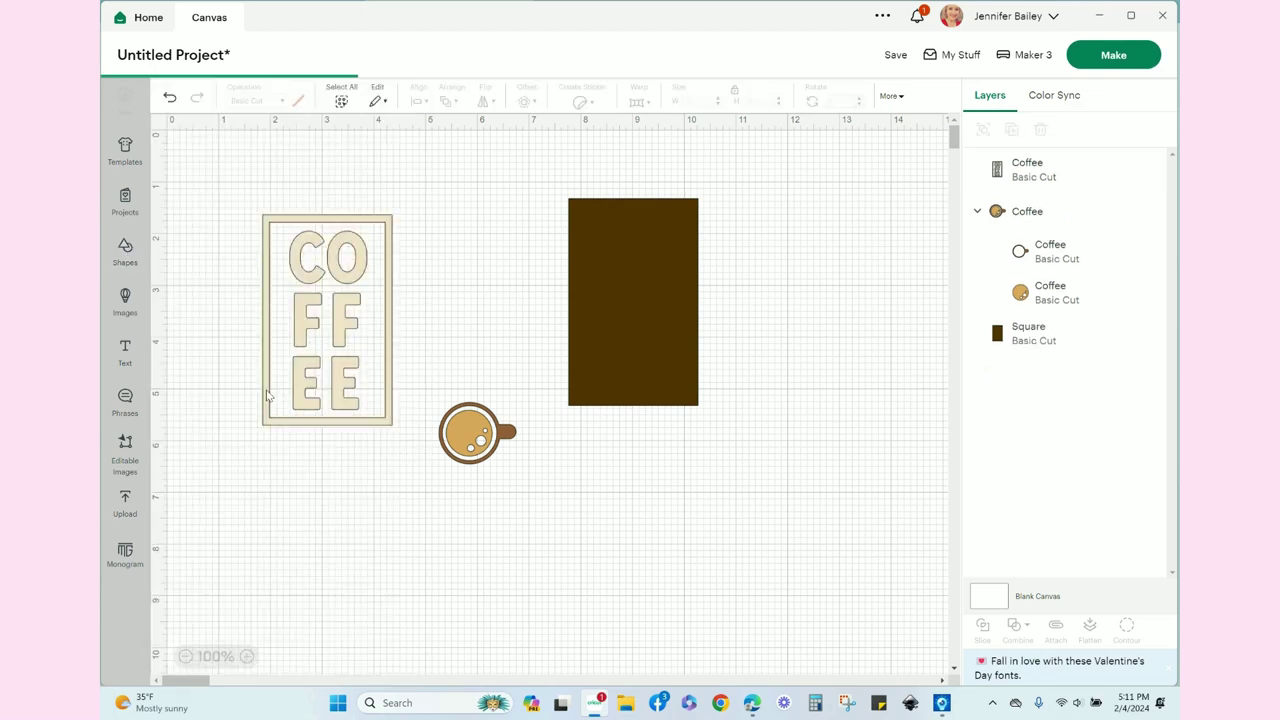
left_click_drag(380, 197, 278, 245)
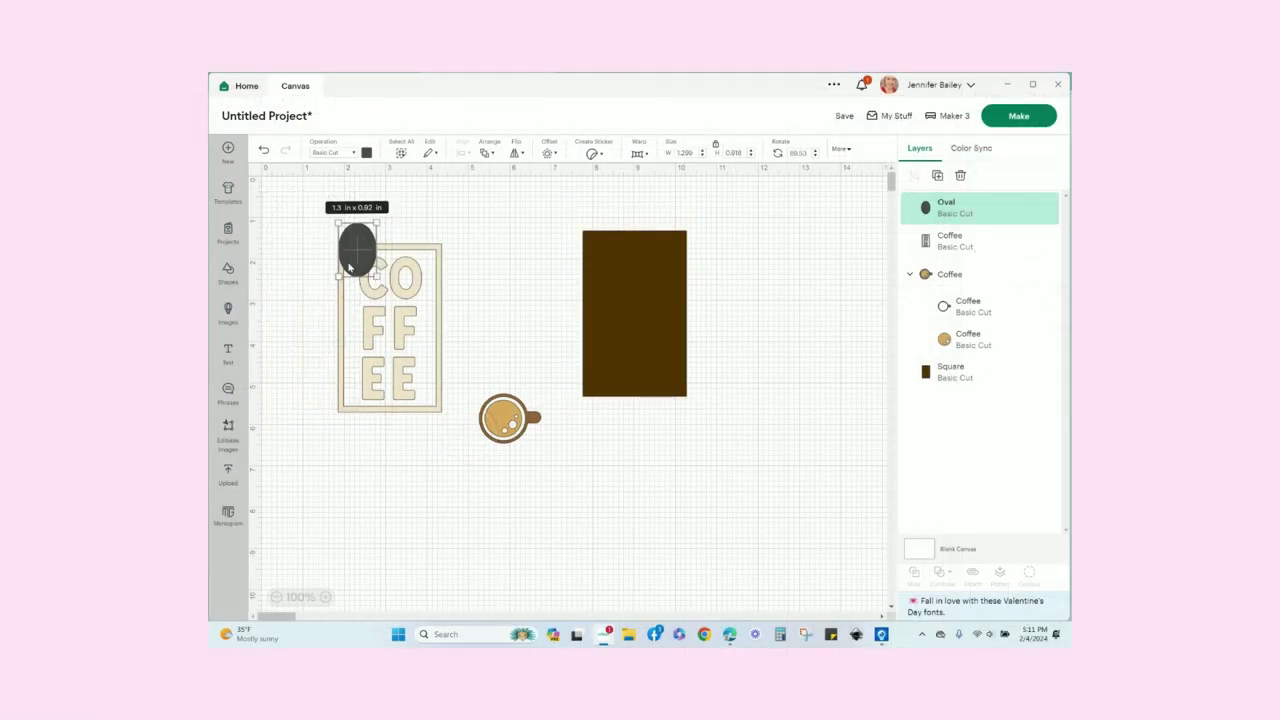
mouse_move(349, 266)
left_mouse_down()
mouse_move(402, 298)
mouse_move(343, 280)
left_mouse_up()
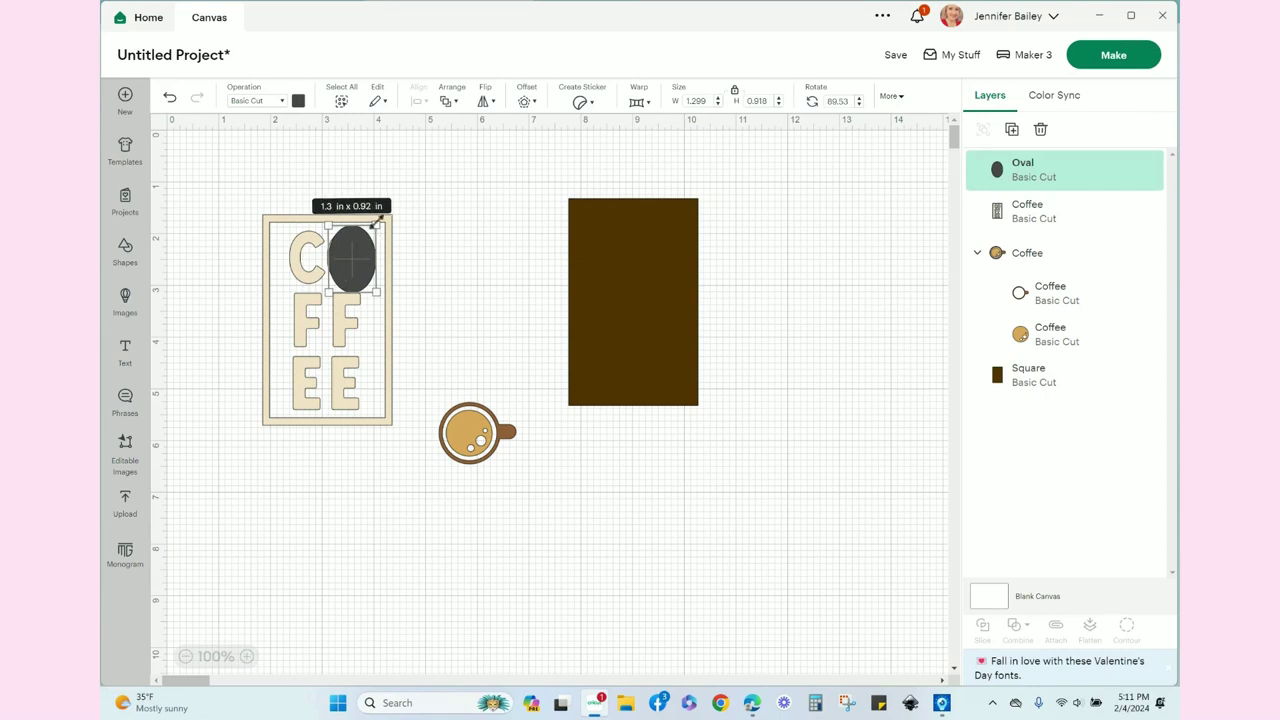
left_click_drag(378, 222, 355, 255)
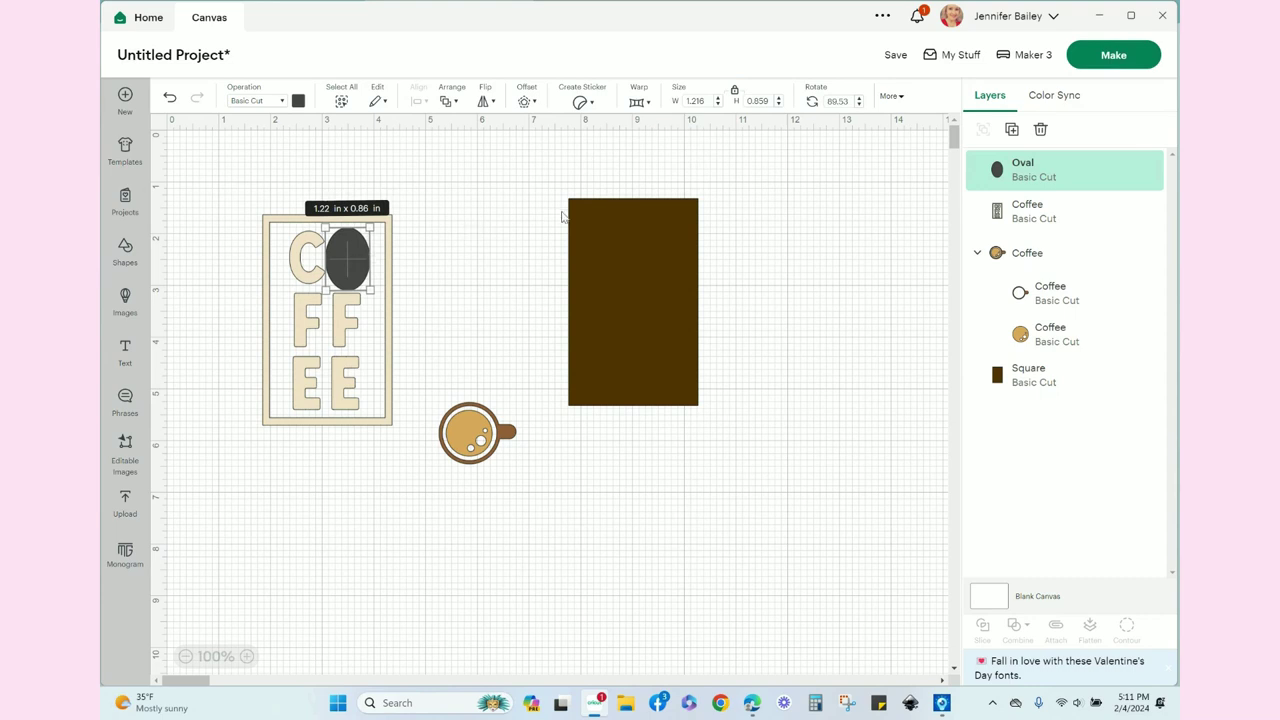
left_click(515, 219)
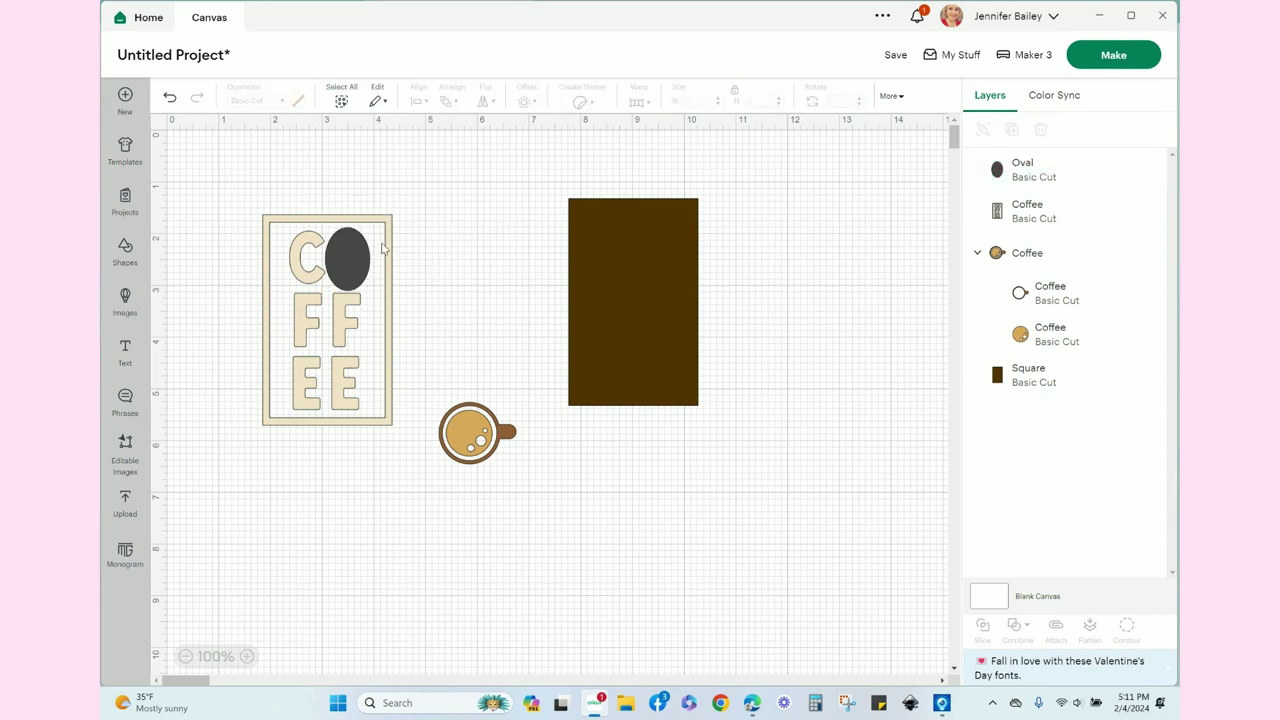
Step: Slice the framed COFFEE design with the oval that covers the letter O
left_click(341, 260)
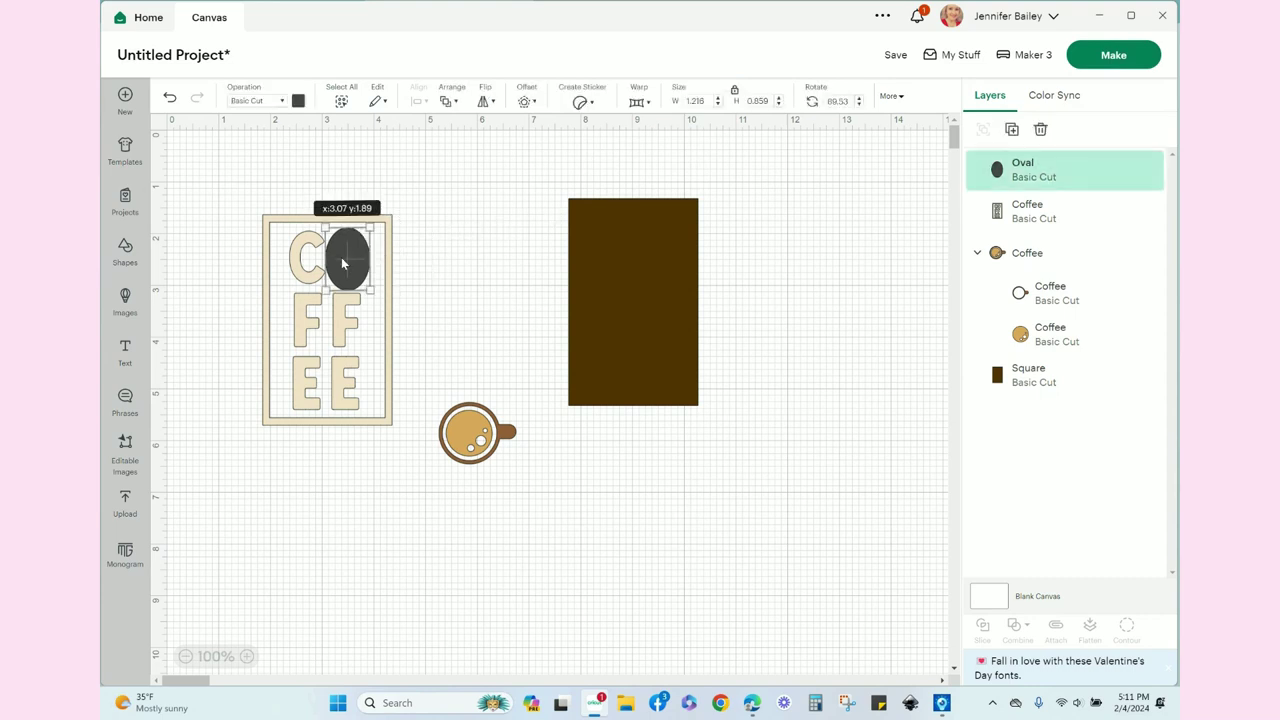
left_click(368, 374, "shift")
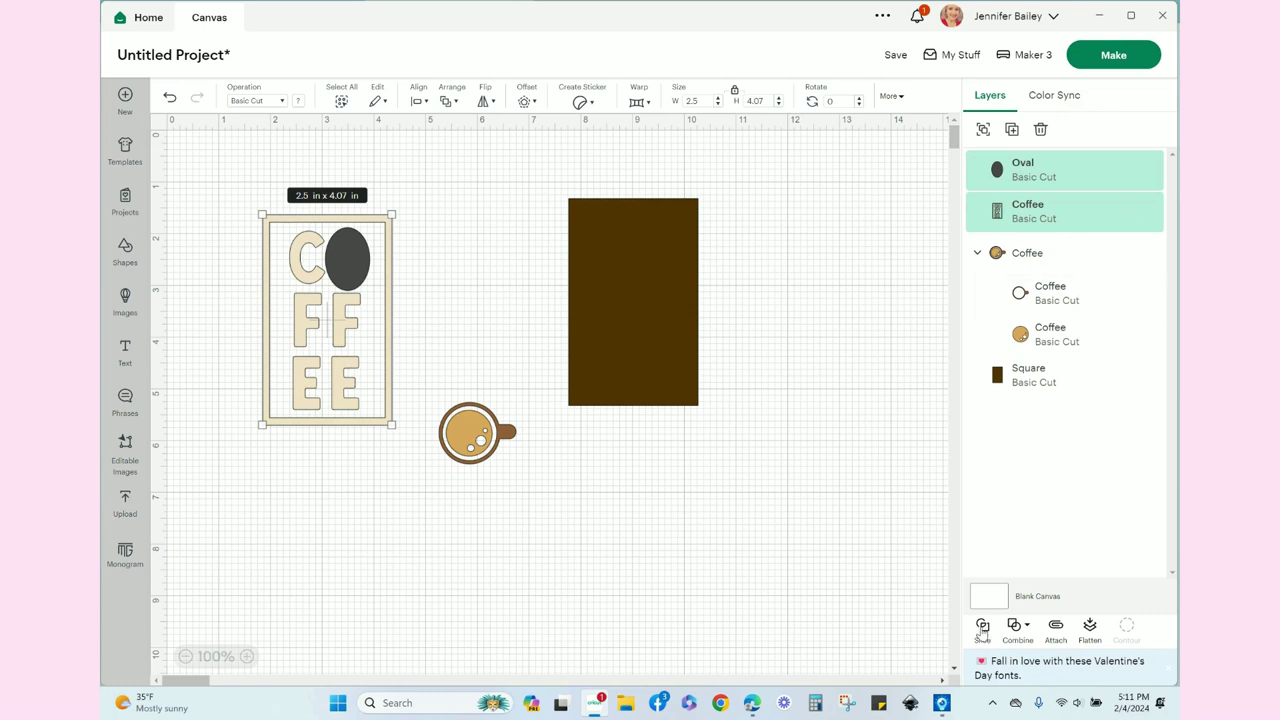
left_click(982, 627)
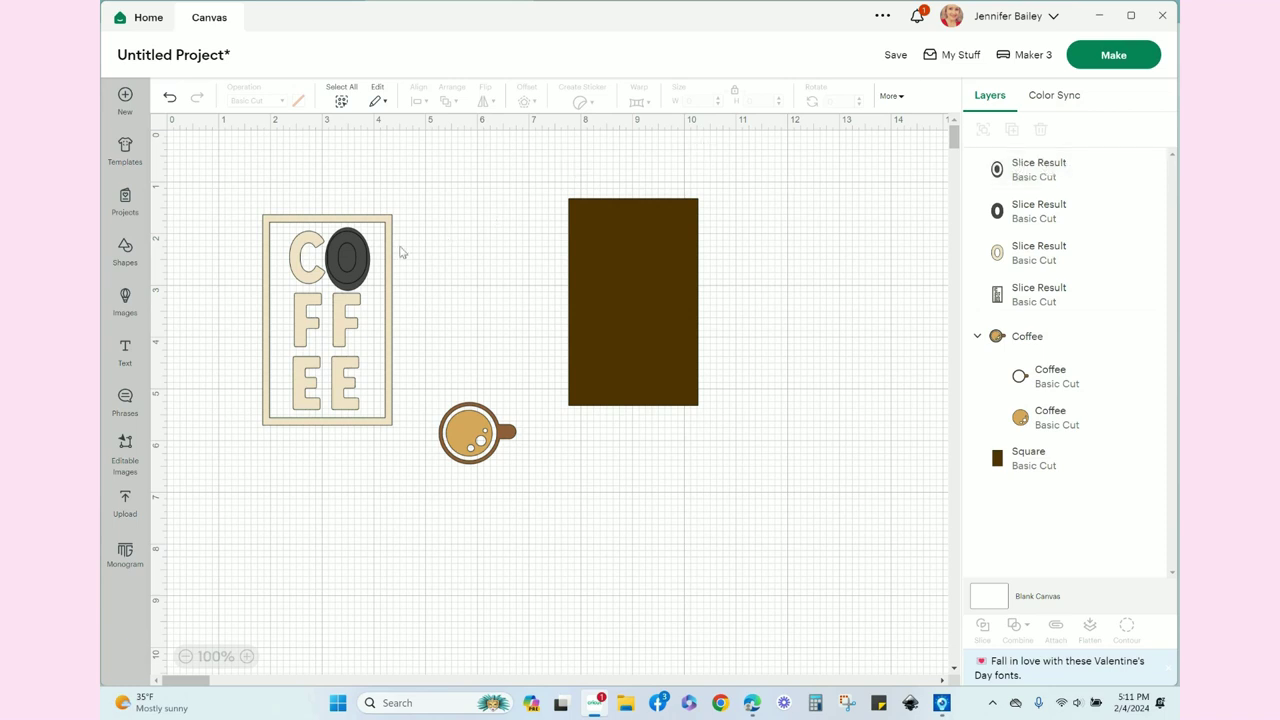
Step: Pull the slice pieces out of the COFFEE design and delete them, including the cut-out letter O
left_click_drag(352, 265, 507, 225)
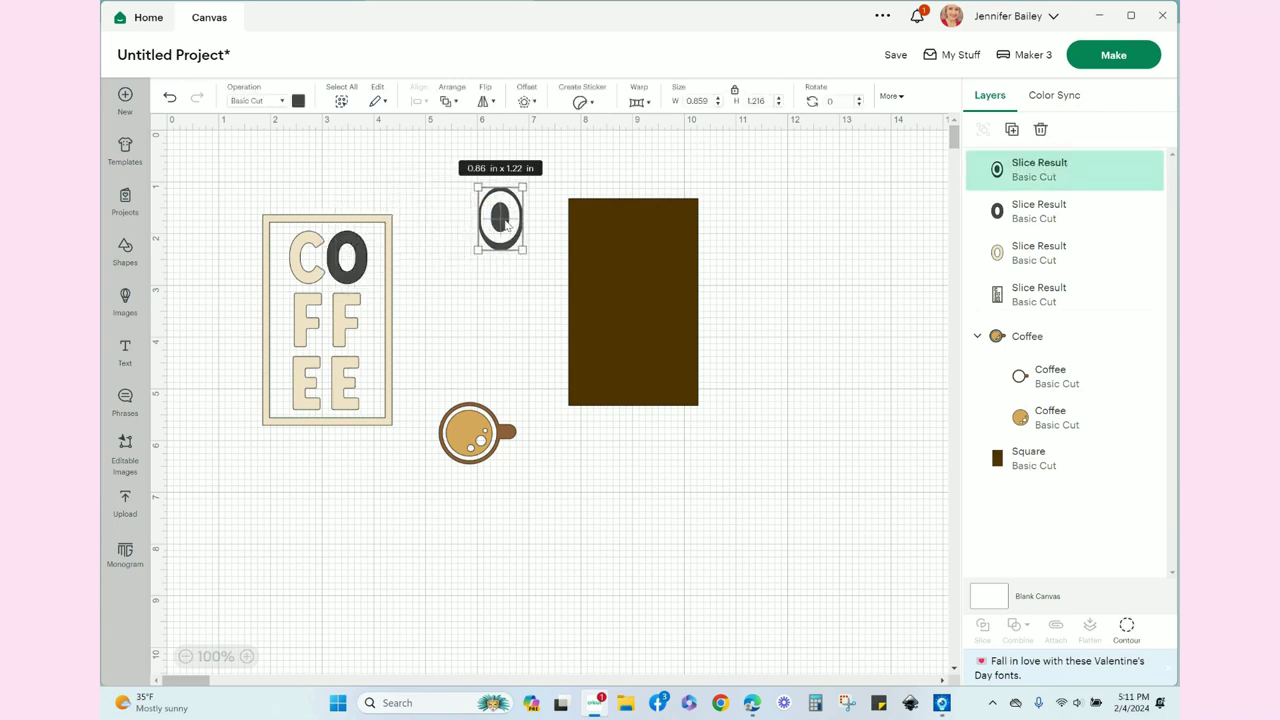
left_click_drag(365, 265, 466, 220)
left_click_drag(368, 265, 492, 288)
left_click(458, 216)
key("Delete")
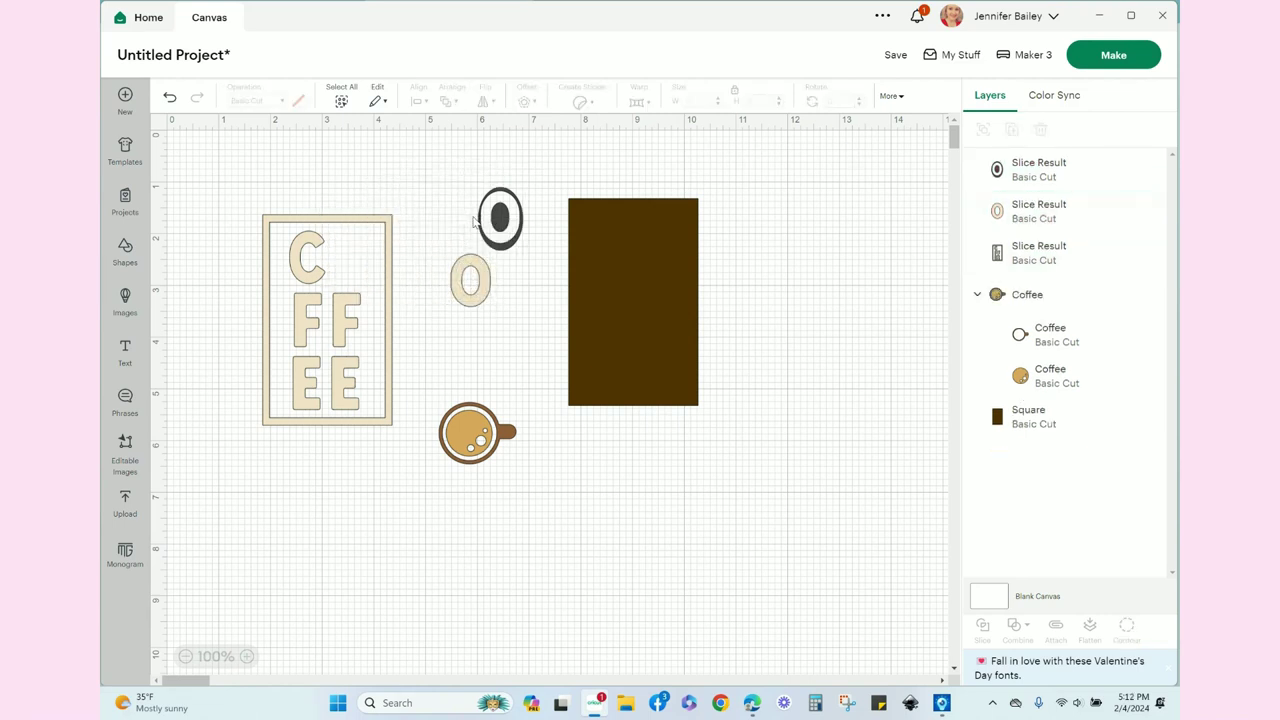
left_click(493, 231)
key("Delete")
left_click(470, 282)
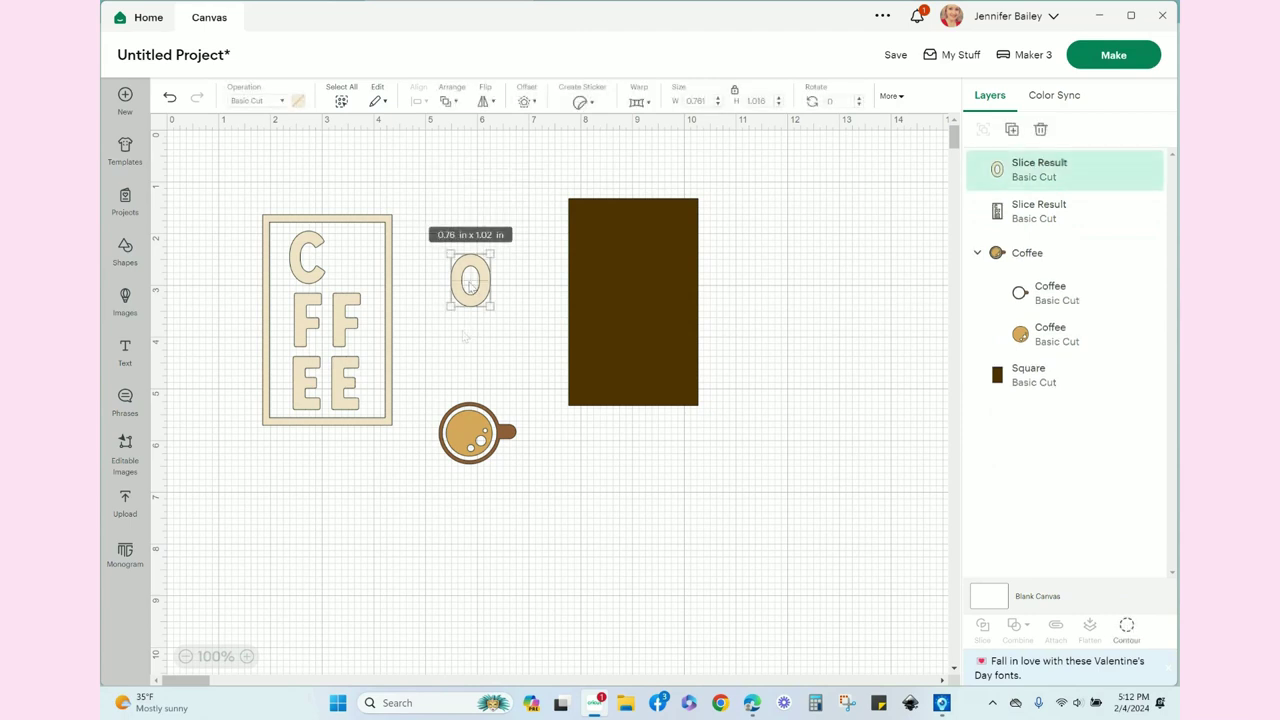
key("Delete")
Step: Move the coffee cup into the letter O's gap beside the C and shrink it to about 1.06 by 0.85 in
left_click_drag(480, 452, 362, 264)
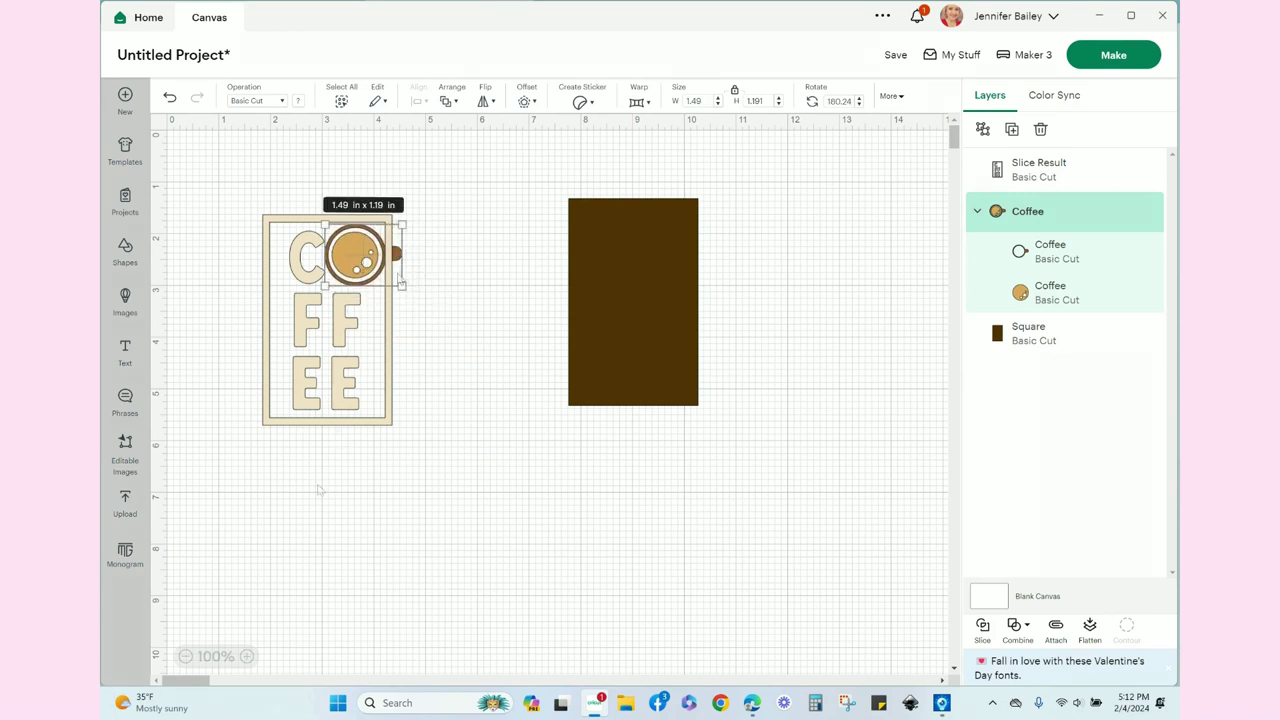
left_click(247, 656)
left_click(247, 656)
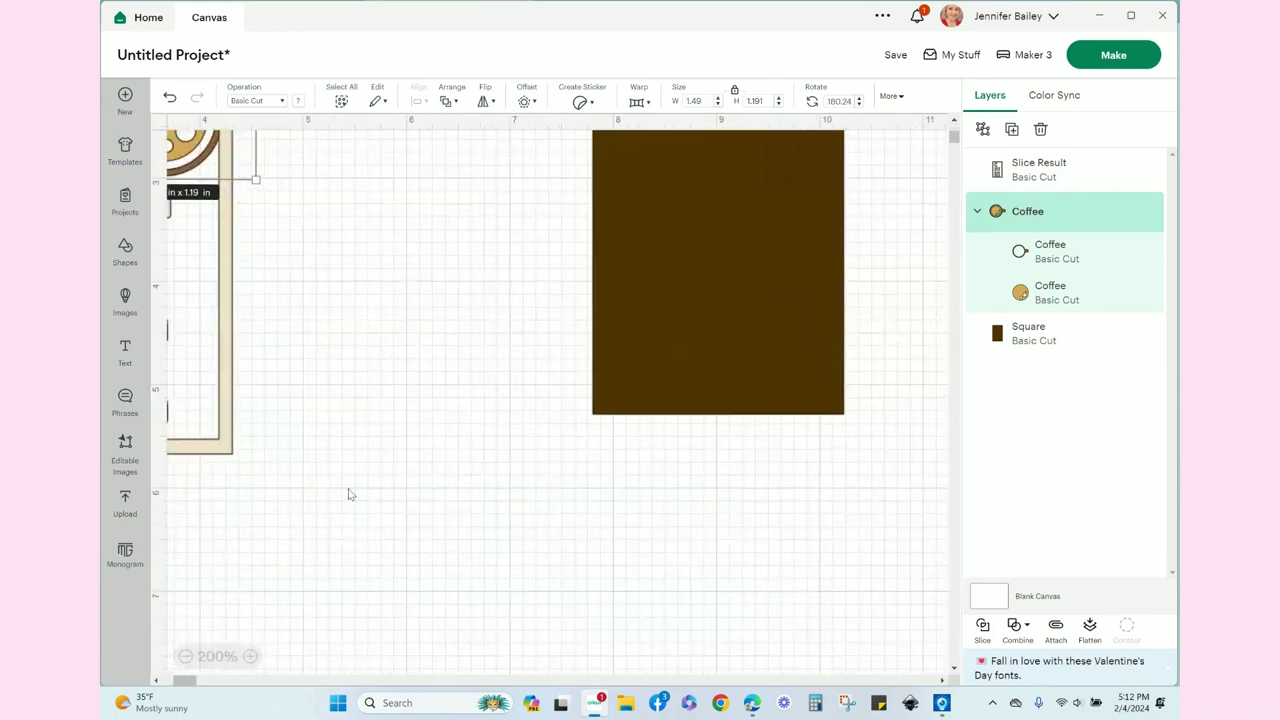
scroll(349, 492, "up", 3)
scroll(349, 492, "left", 8)
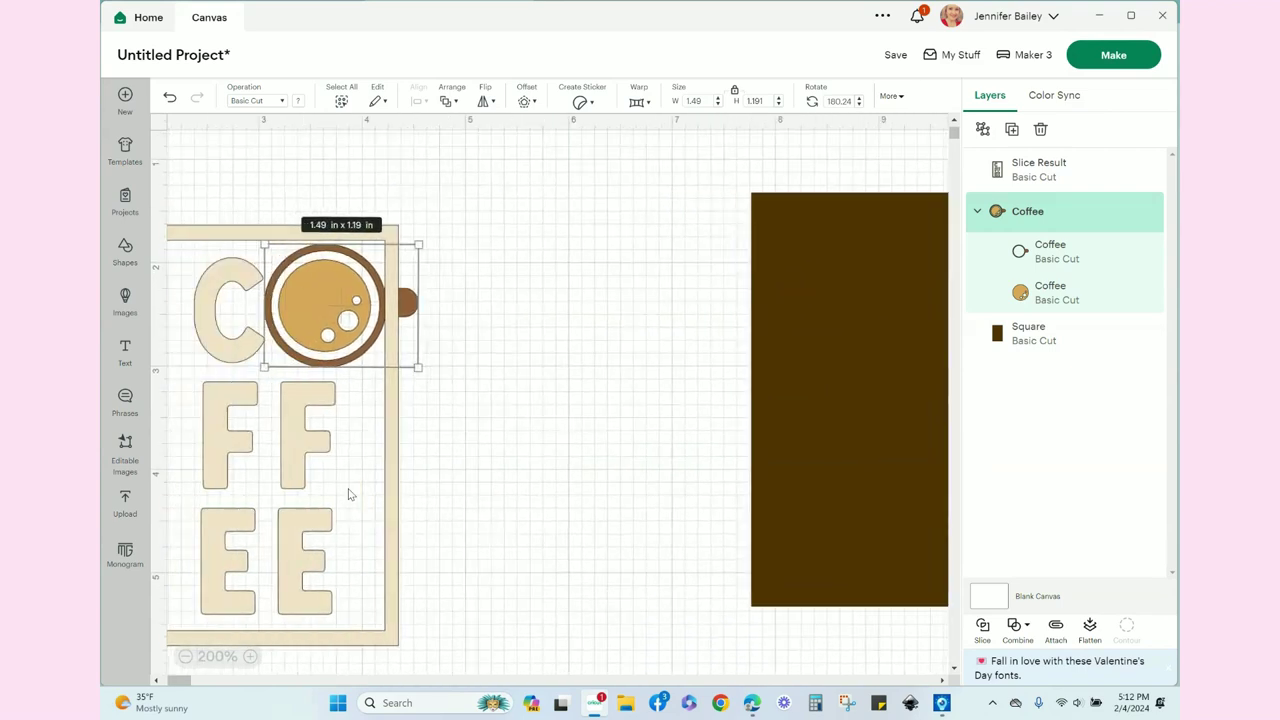
scroll(349, 492, "left", 1)
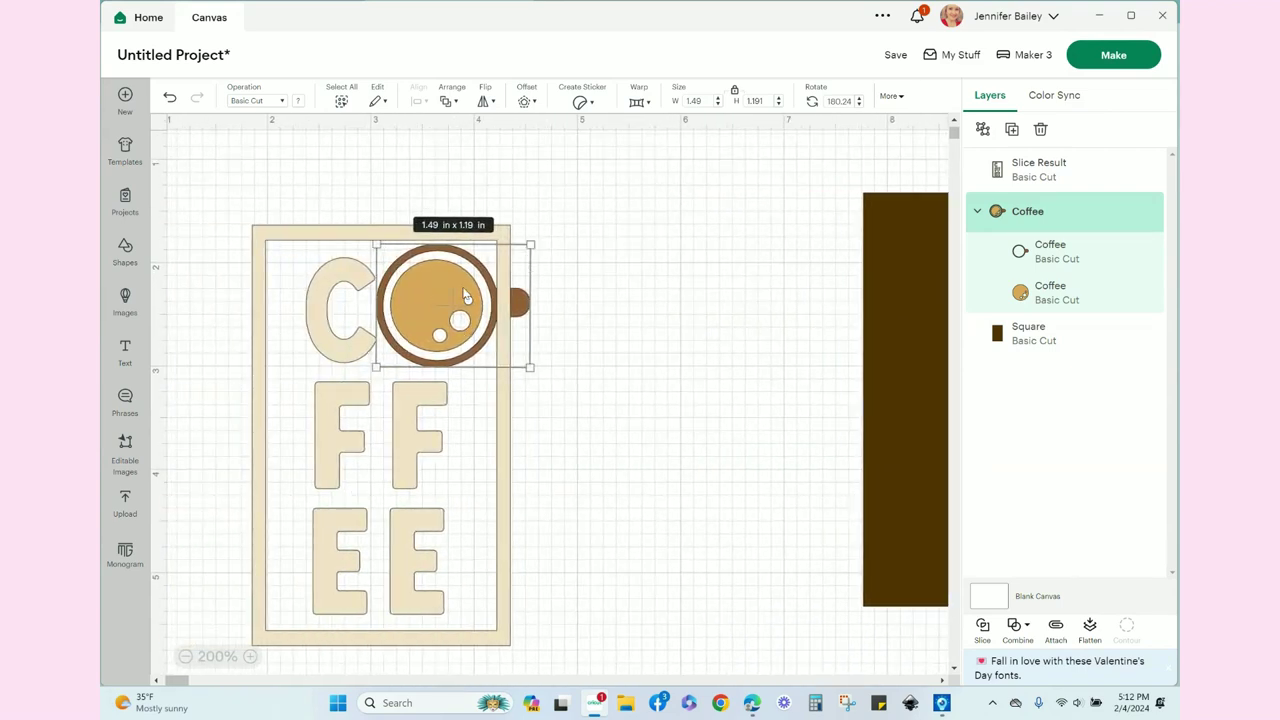
left_click_drag(537, 242, 479, 277)
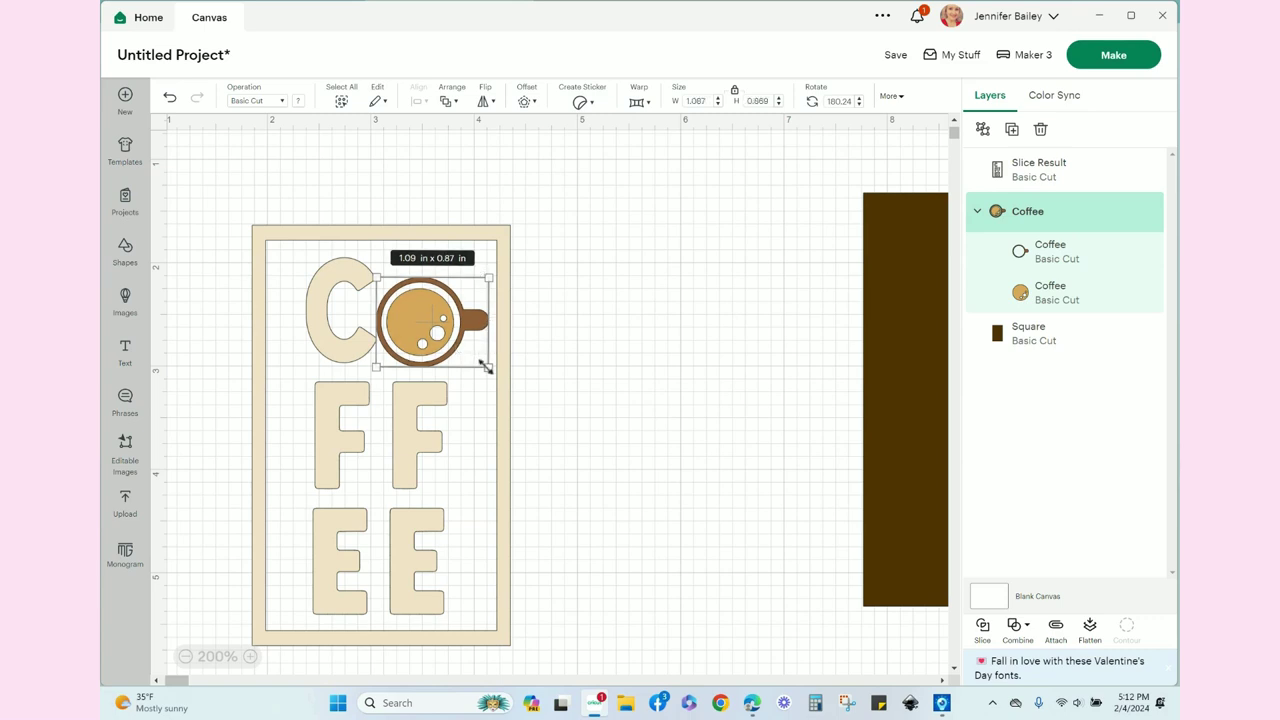
left_click_drag(484, 367, 478, 363)
Step: Nudge the coffee cup vertically until it is centered against the letter C, then deselect it
key("Up")
key("Up")
key("Up")
key("Up")
key("Up")
key("Up")
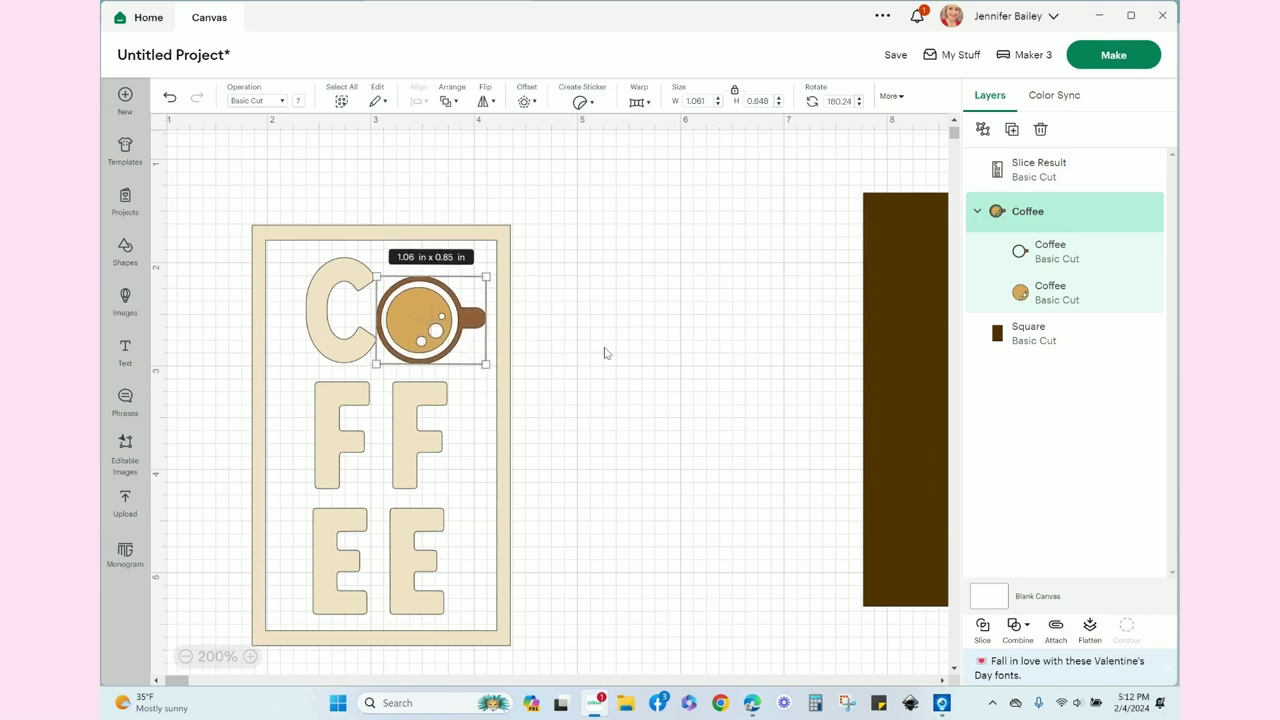
key("Up")
key("Up")
key("Up")
key("Up")
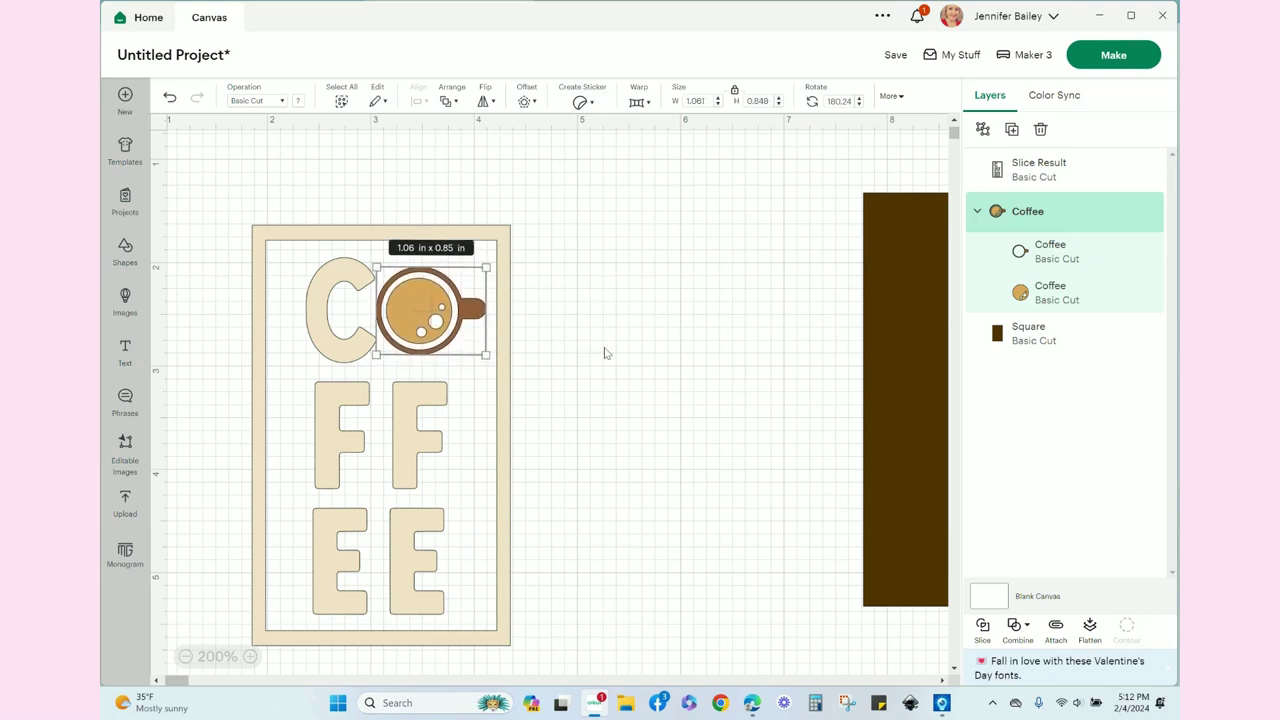
key("Up")
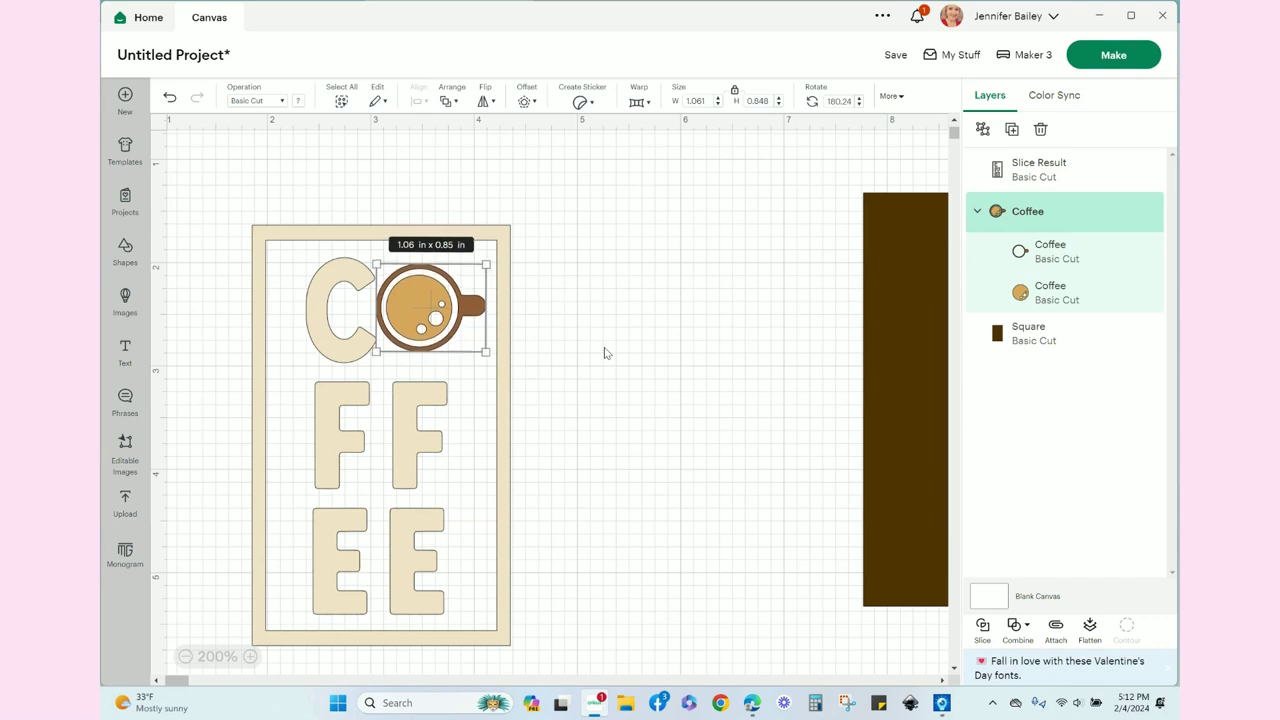
key("Down")
key("Down")
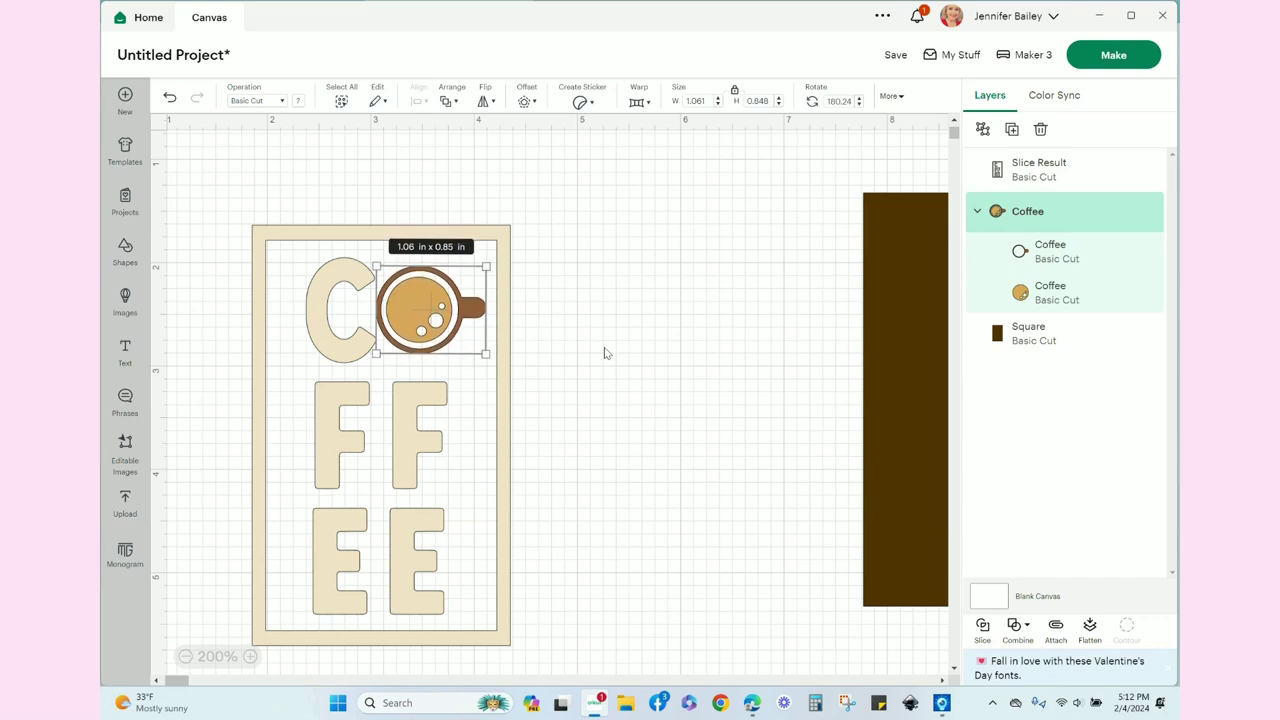
key("Down")
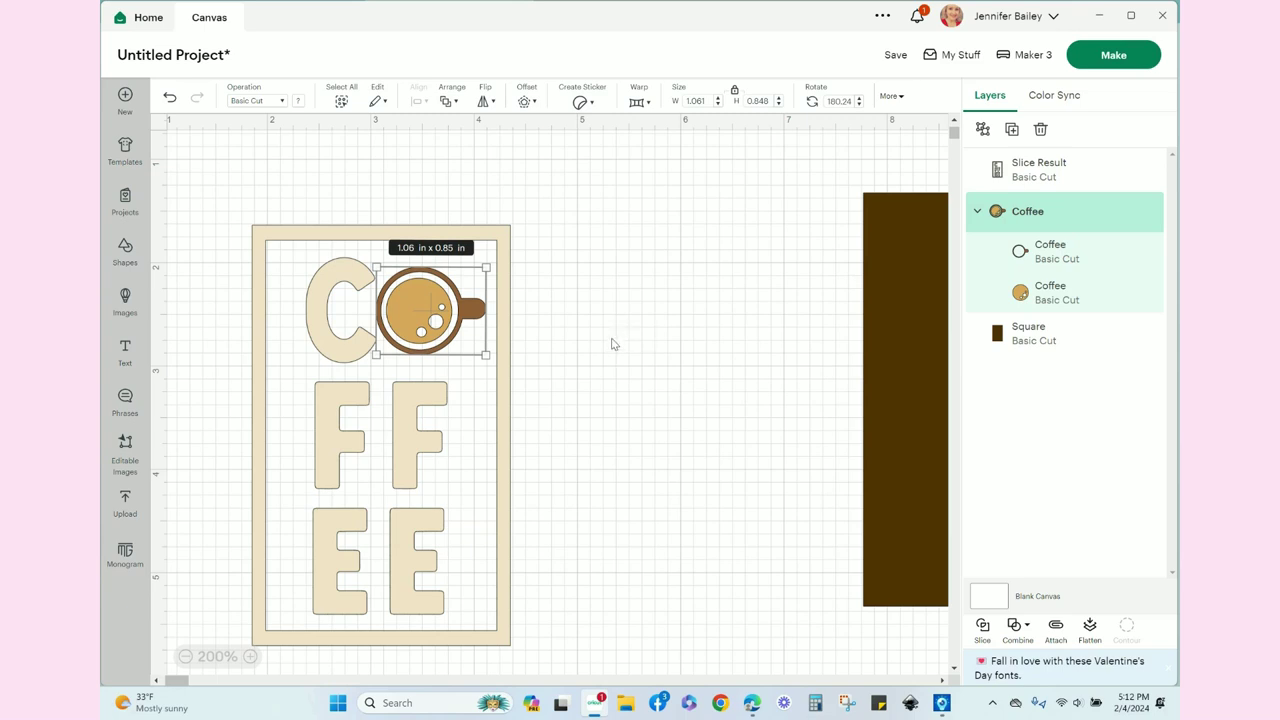
left_click(603, 351)
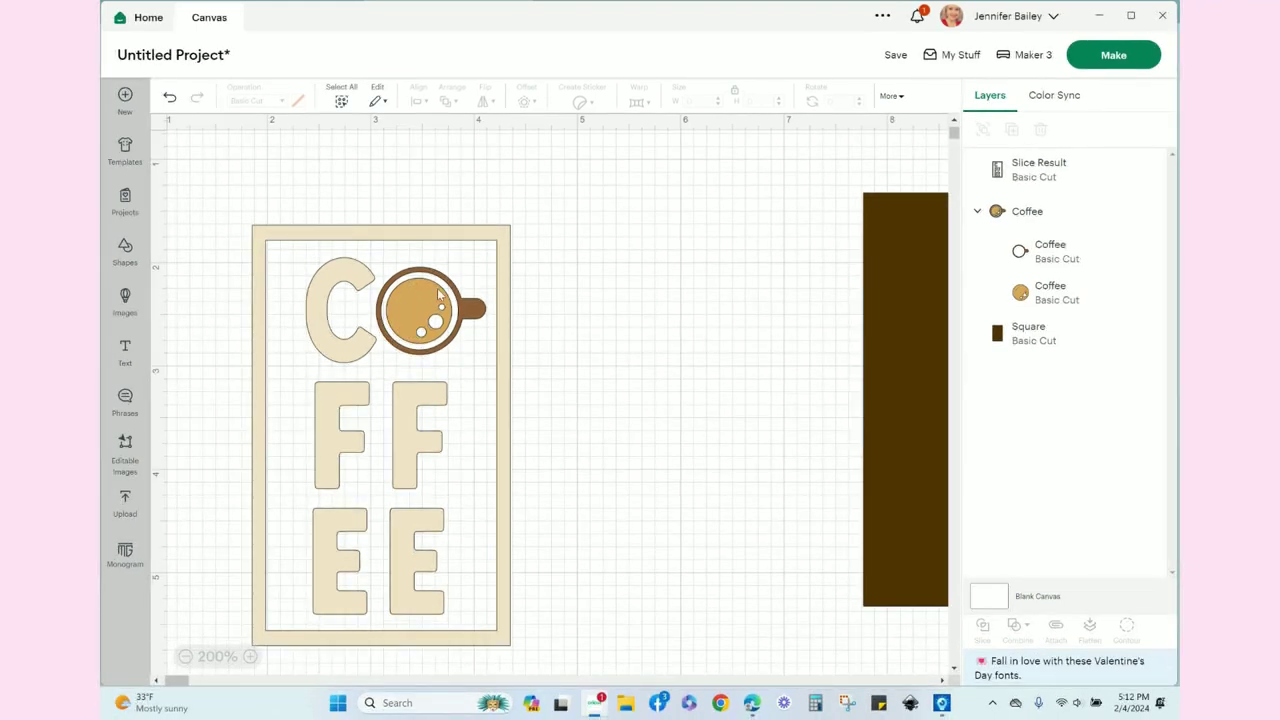
Step: Recolor the whole coffee cup group to the letters' cream color, #f3e2c9
left_click(437, 303)
left_click(585, 329)
left_click(1079, 306)
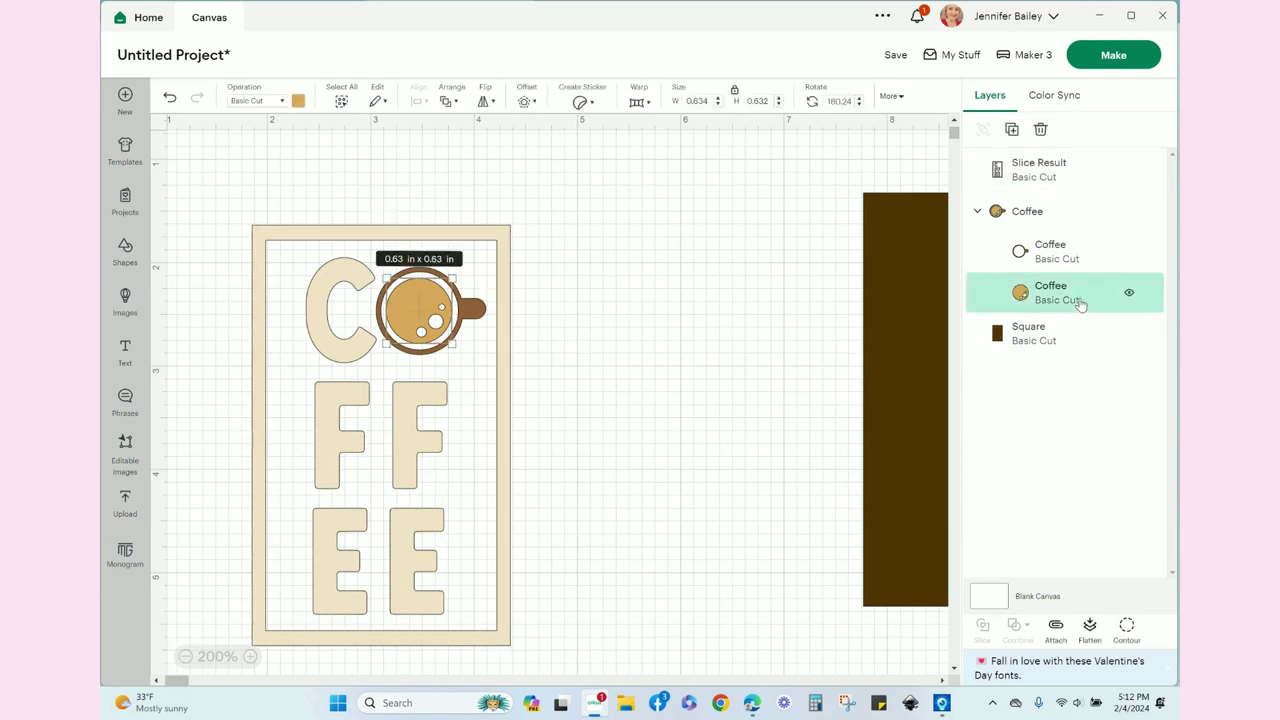
left_click(1033, 212)
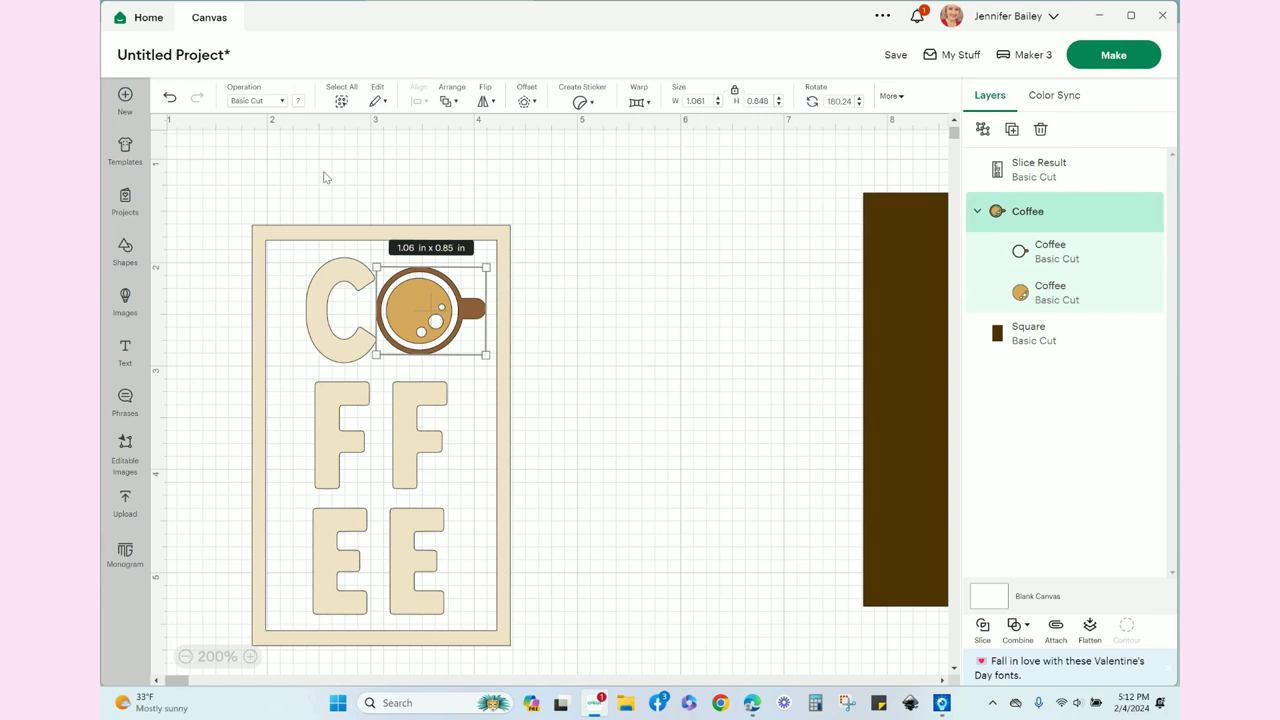
left_click(300, 101)
left_click(368, 163)
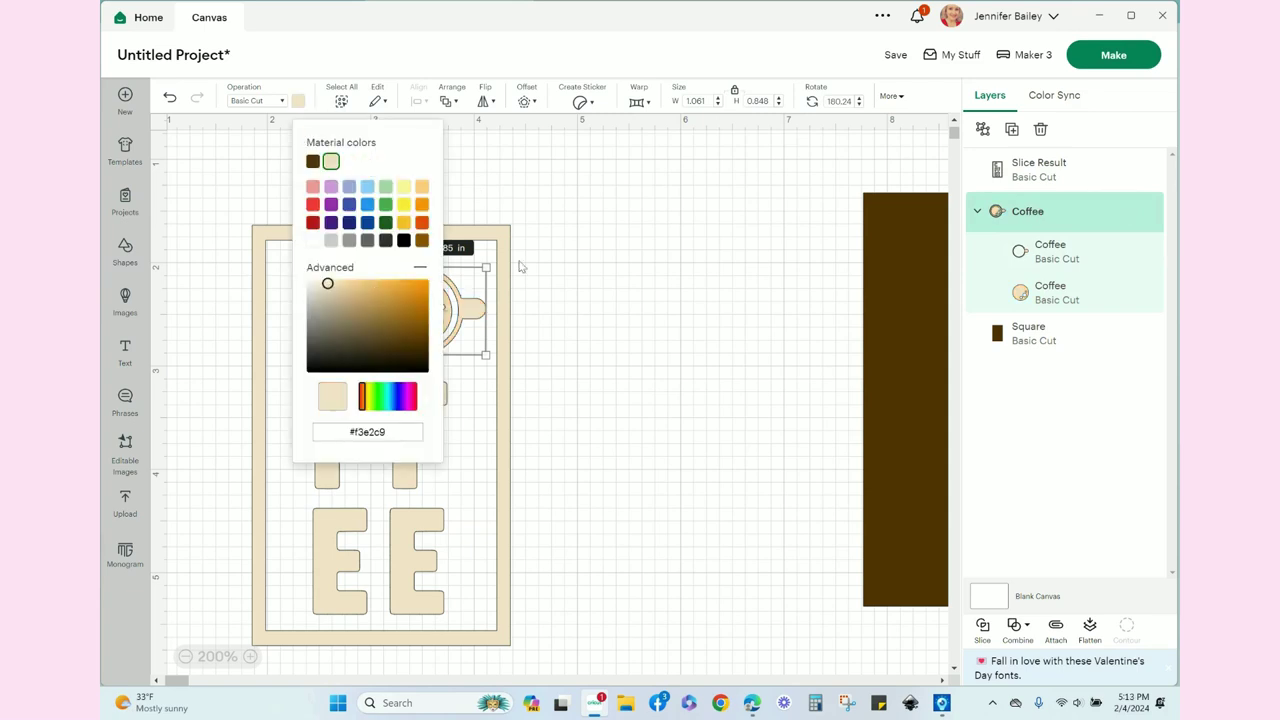
left_click(531, 276)
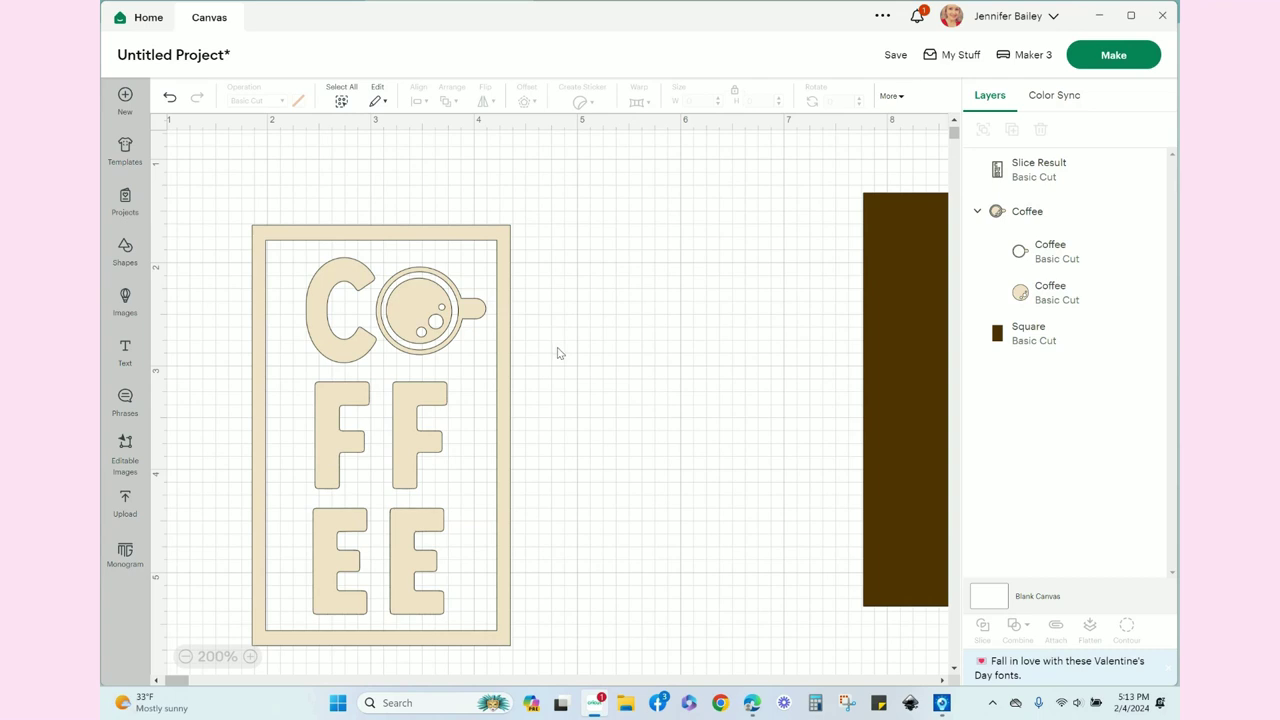
Step: Attach the coffee cup to the framed COFFEE design
left_click_drag(229, 207, 548, 662)
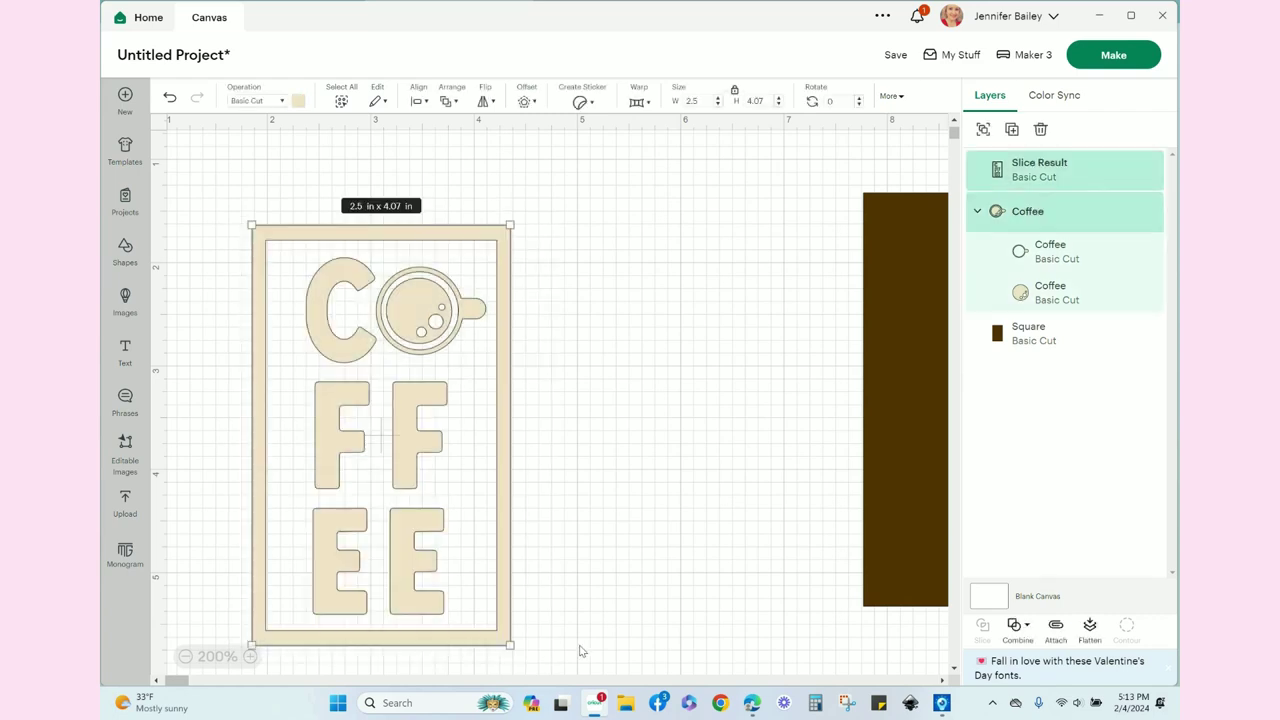
left_click(1061, 637)
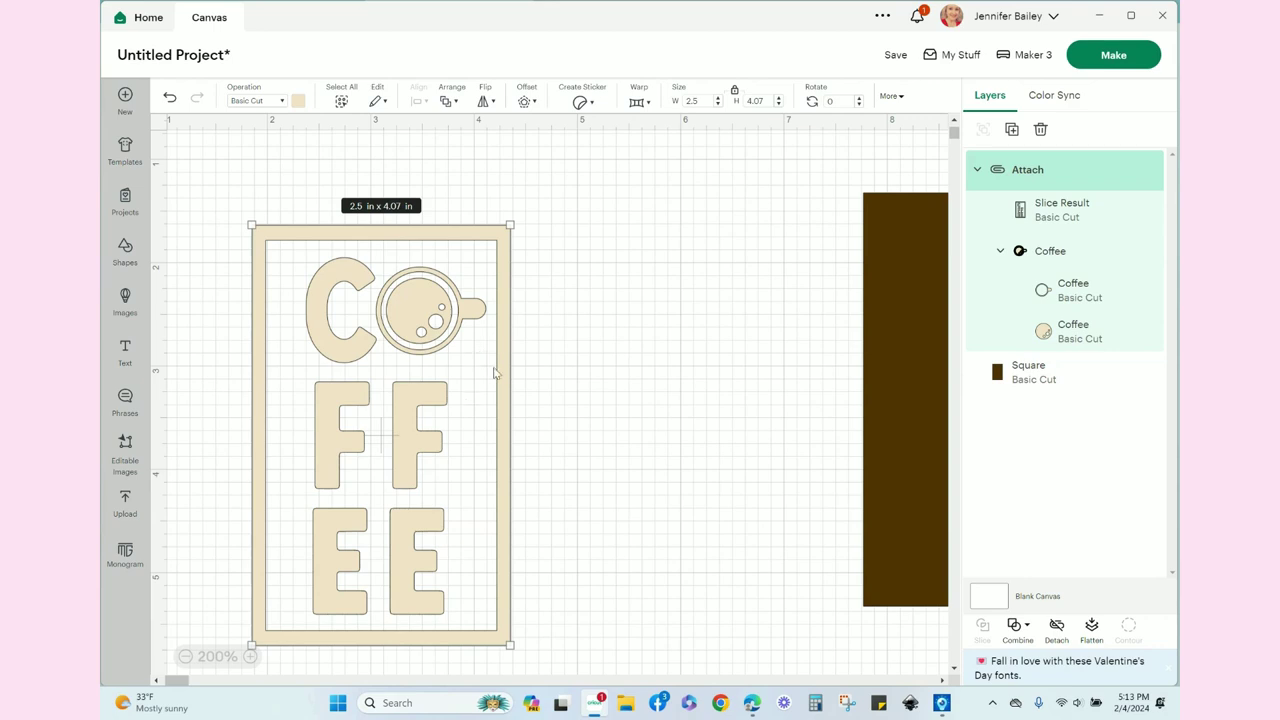
Step: Place the brown rectangle behind the framed COFFEE design as a color preview and hide its layer
scroll(701, 483, "down", 2)
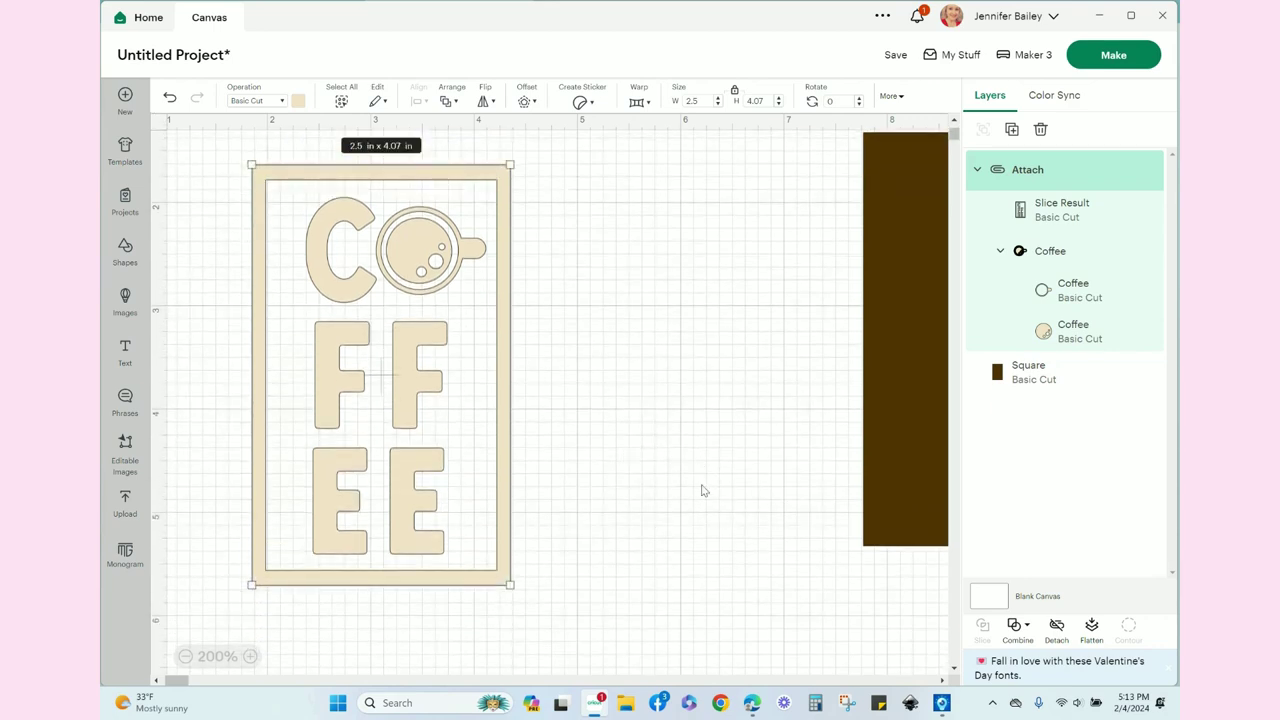
left_click_drag(903, 497, 292, 528)
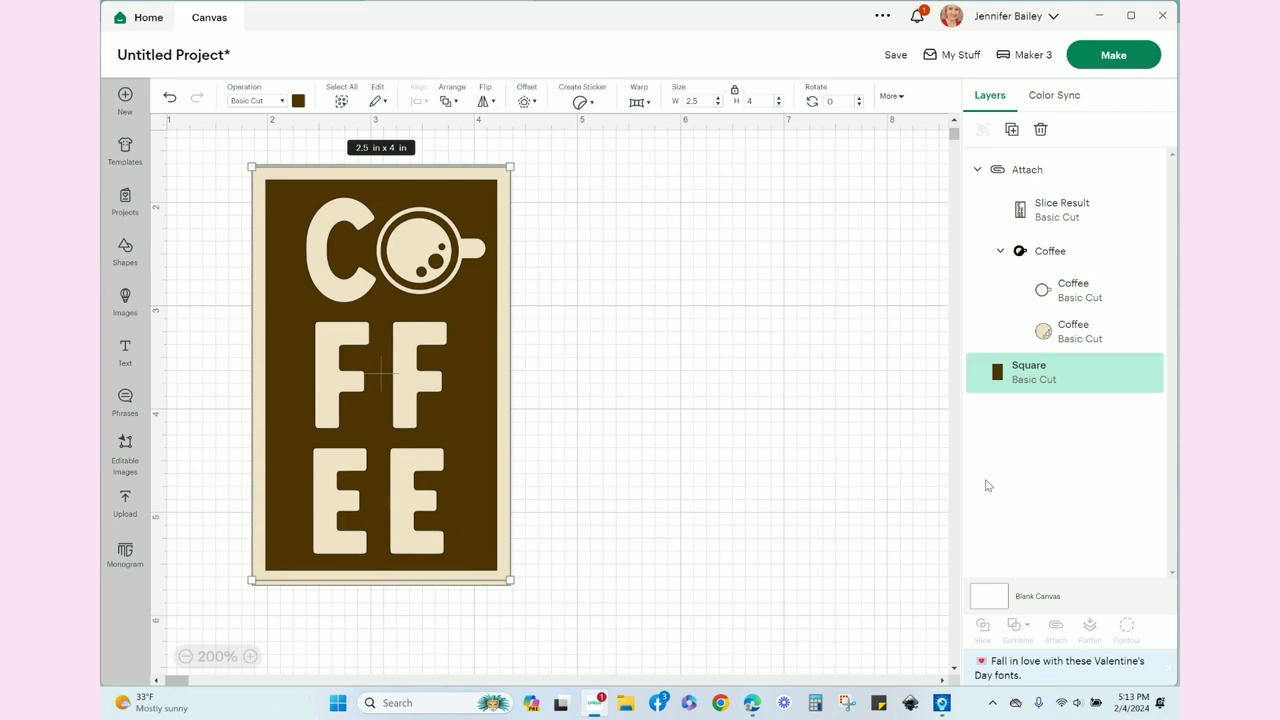
left_click(1133, 375)
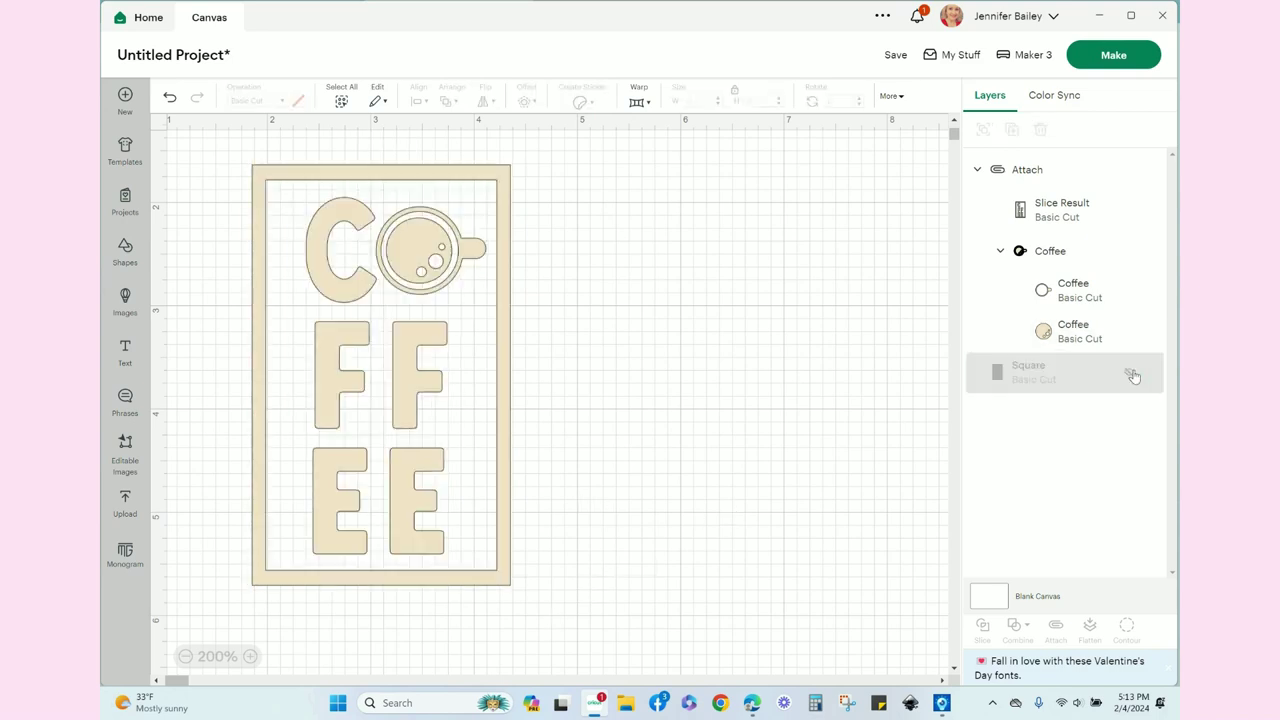
Step: Send the attached COFFEE design to be made and continue past the mat preview to the base material selection
left_click(185, 656)
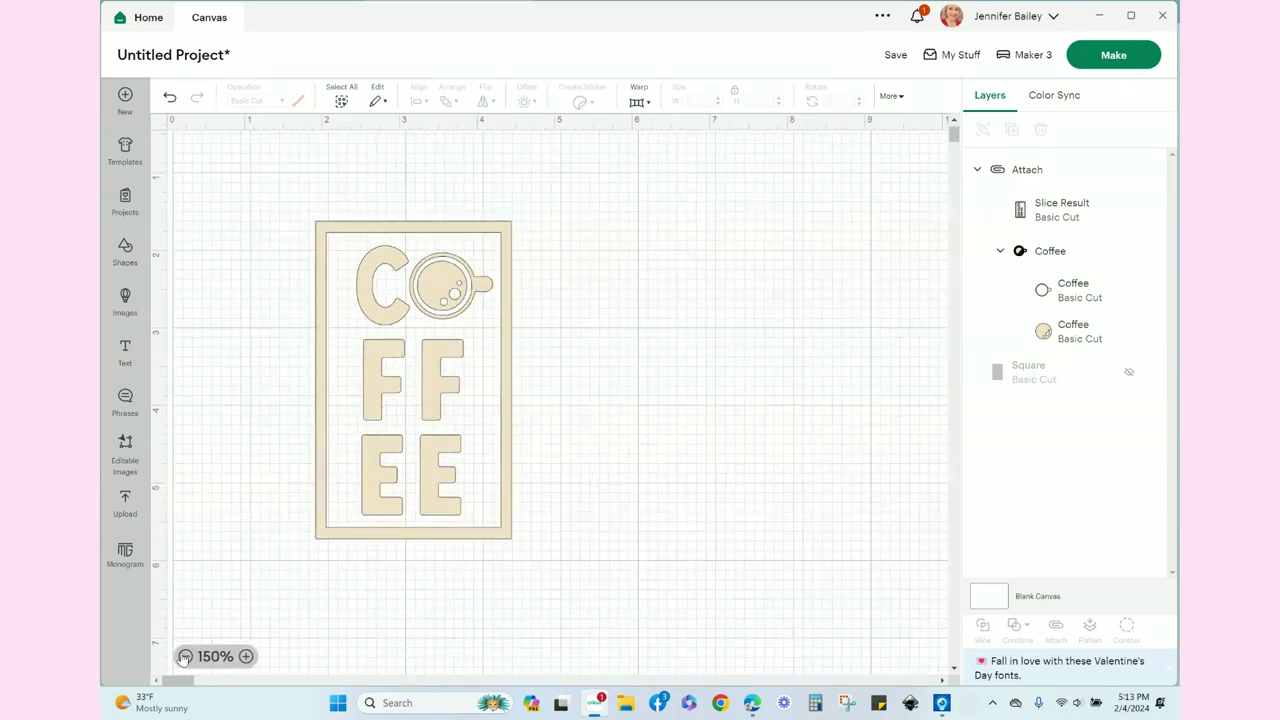
left_click(185, 656)
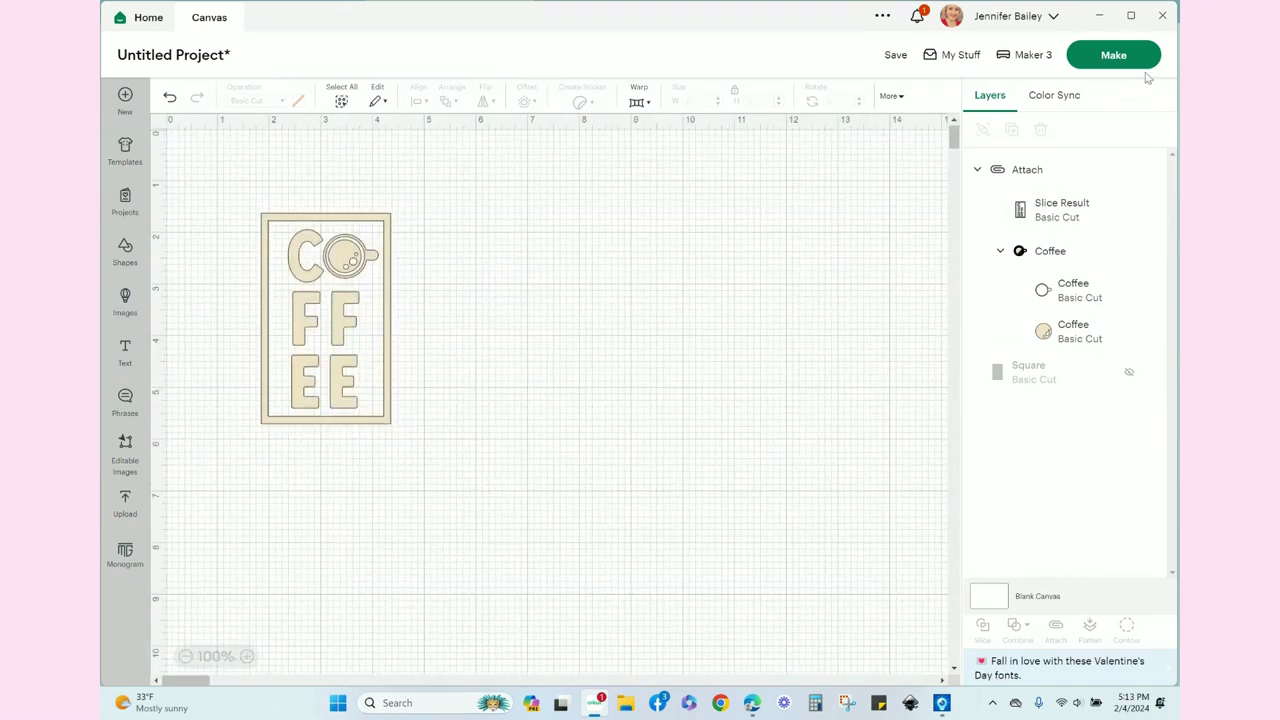
left_click(1113, 56)
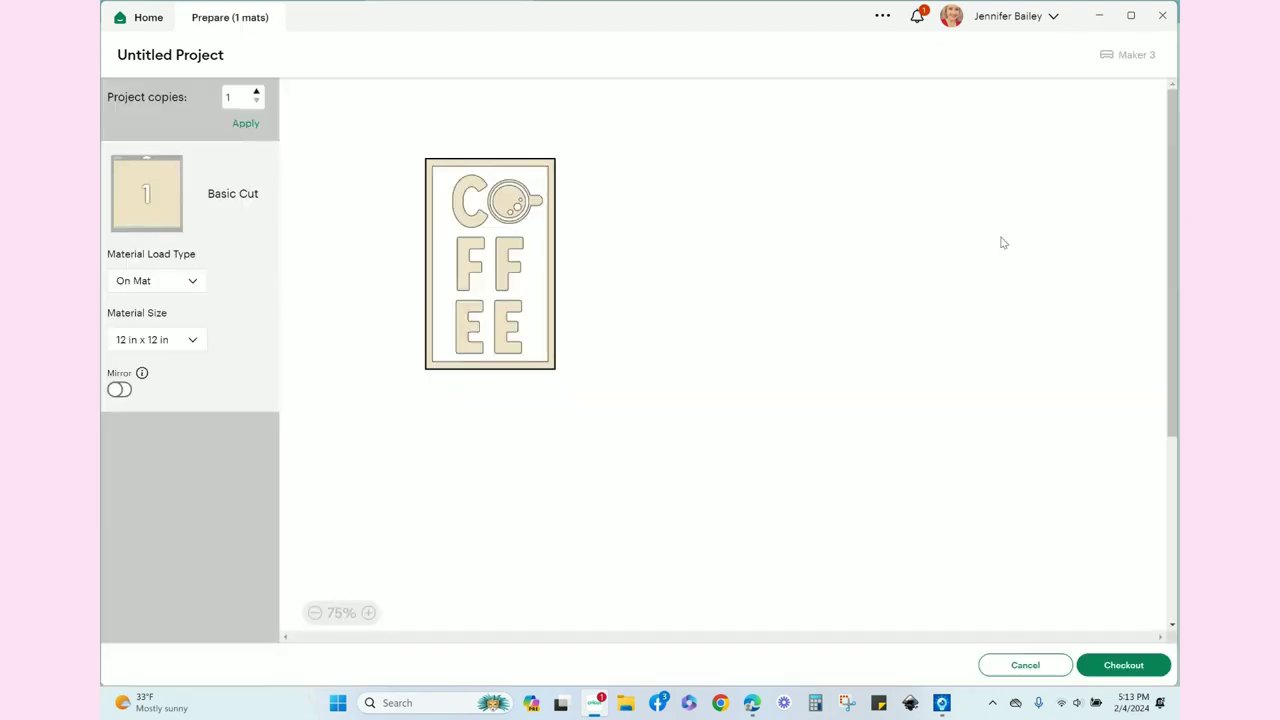
left_click(584, 394)
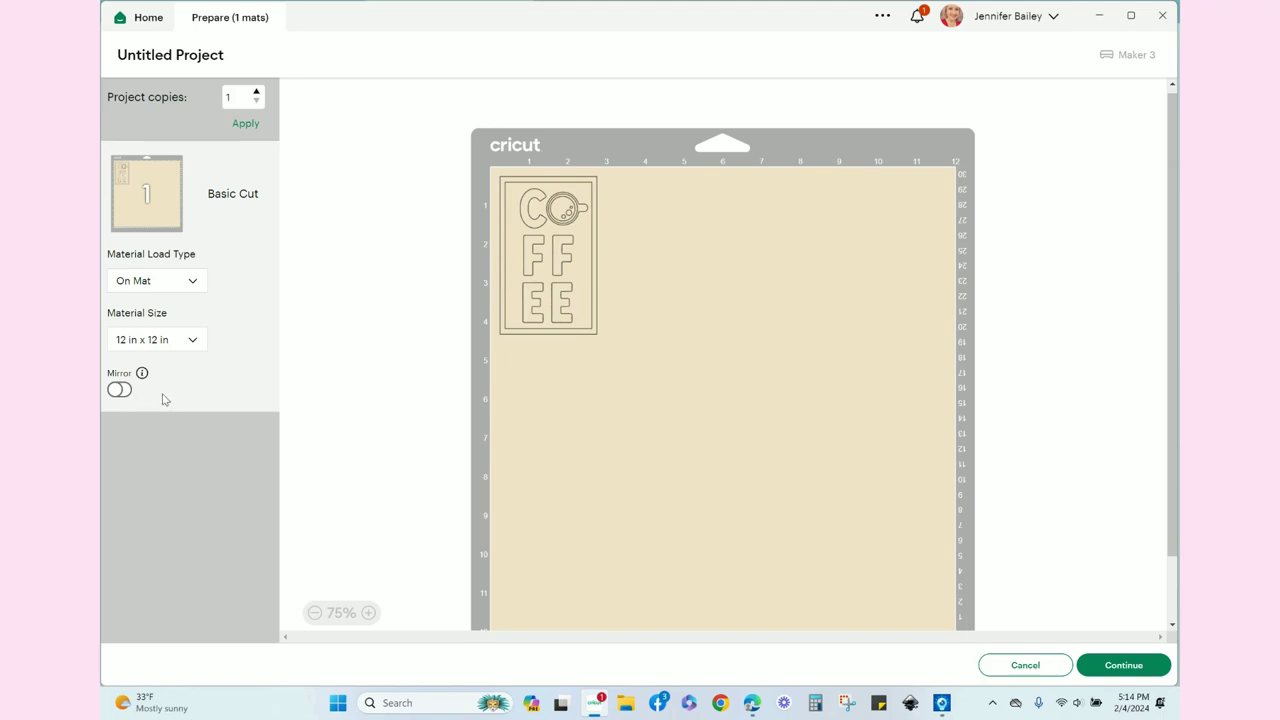
left_click(1115, 668)
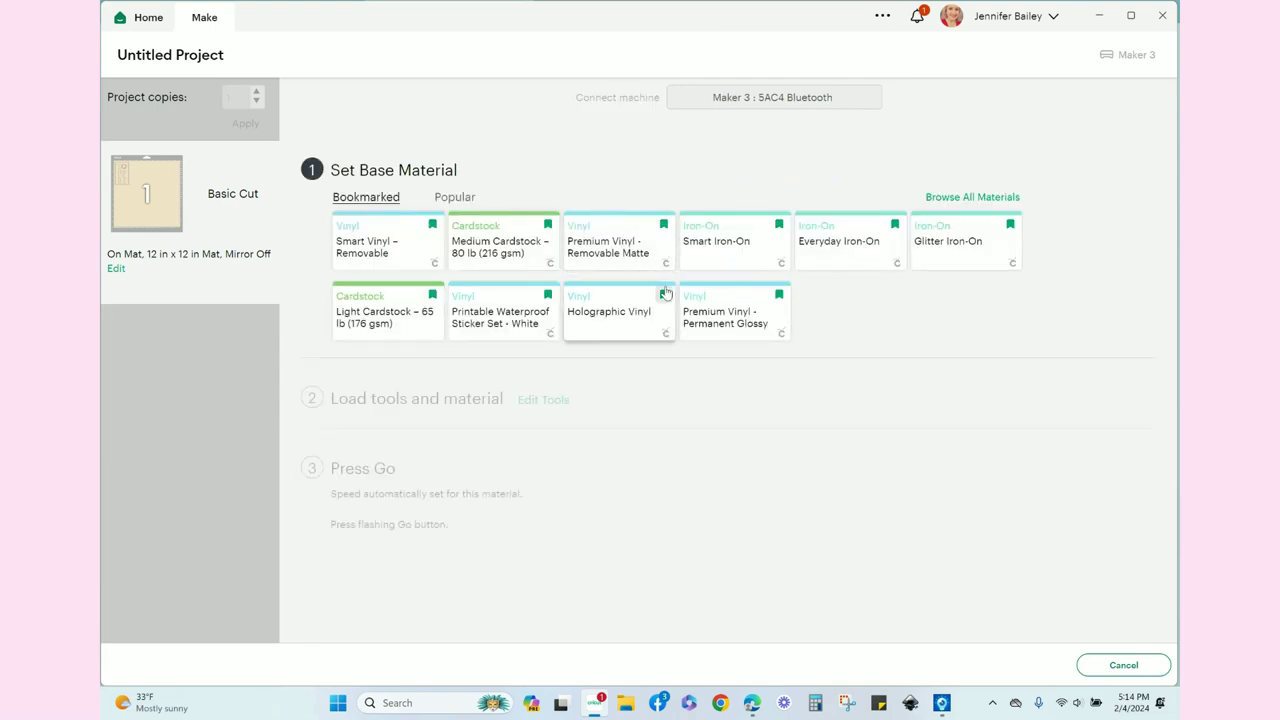
Step: Set the base material to Premium Vinyl - Permanent Glossy with More pressure
left_click(704, 322)
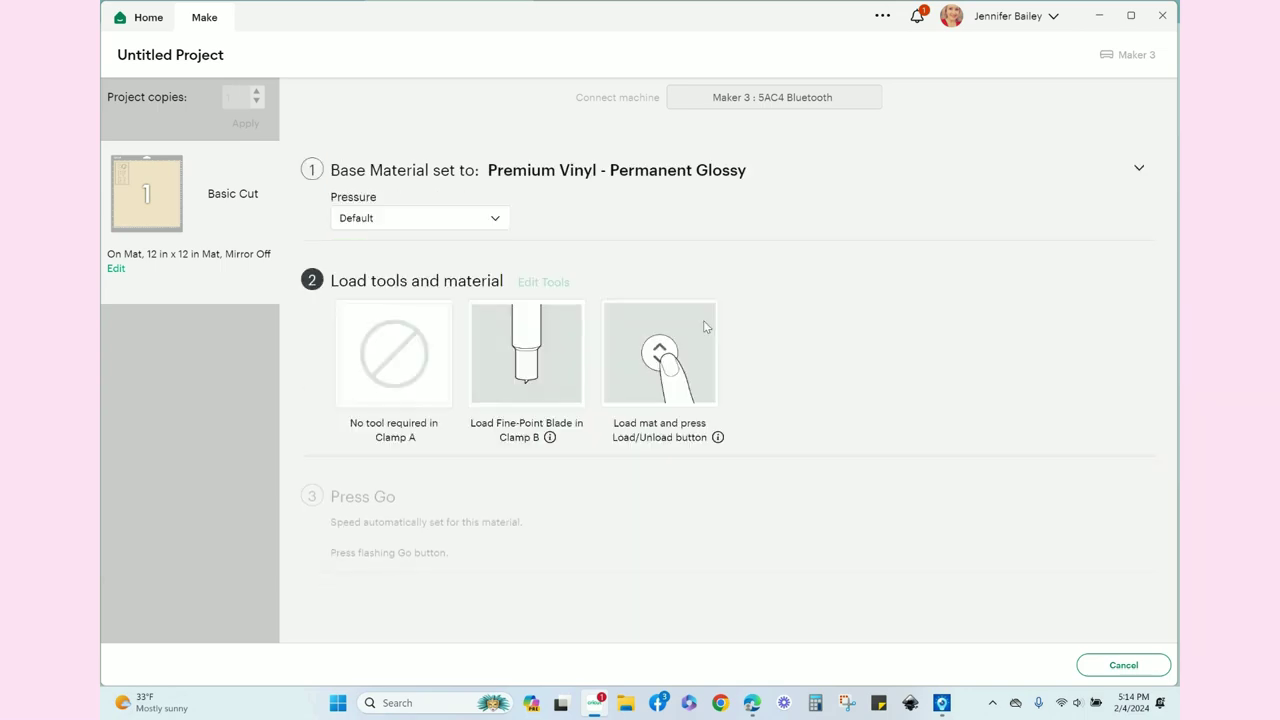
left_click(496, 219)
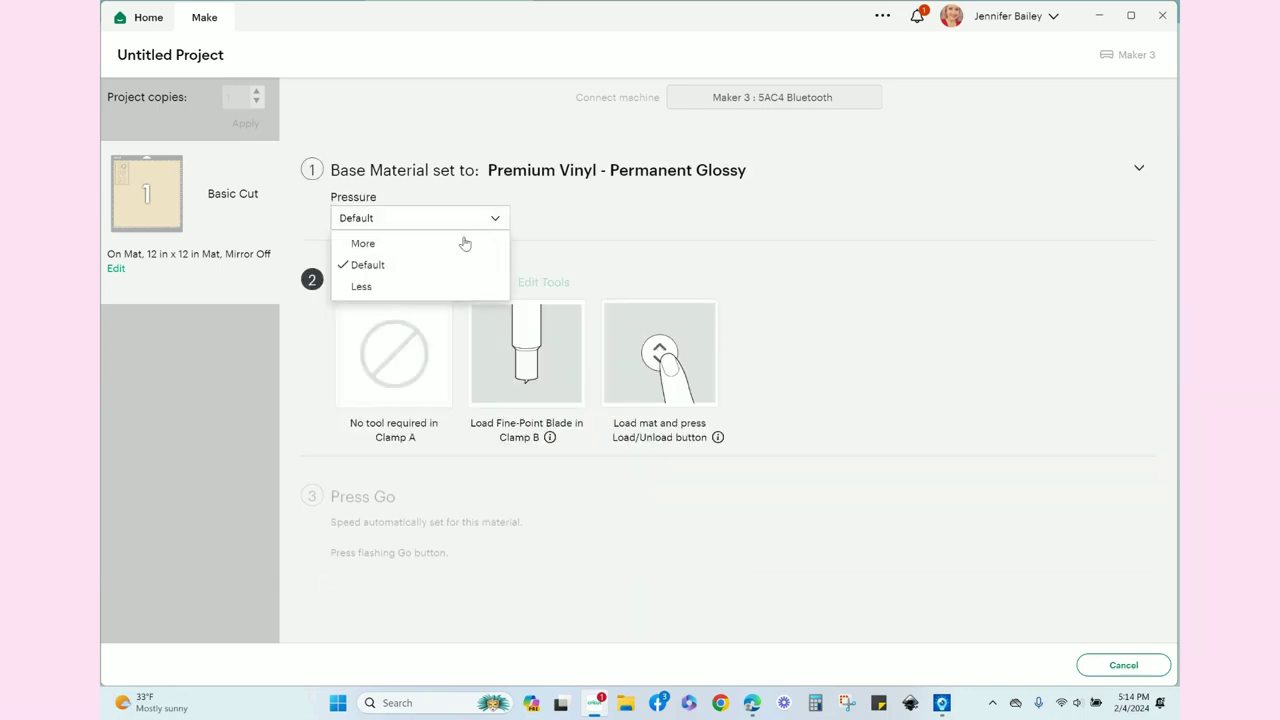
left_click(466, 244)
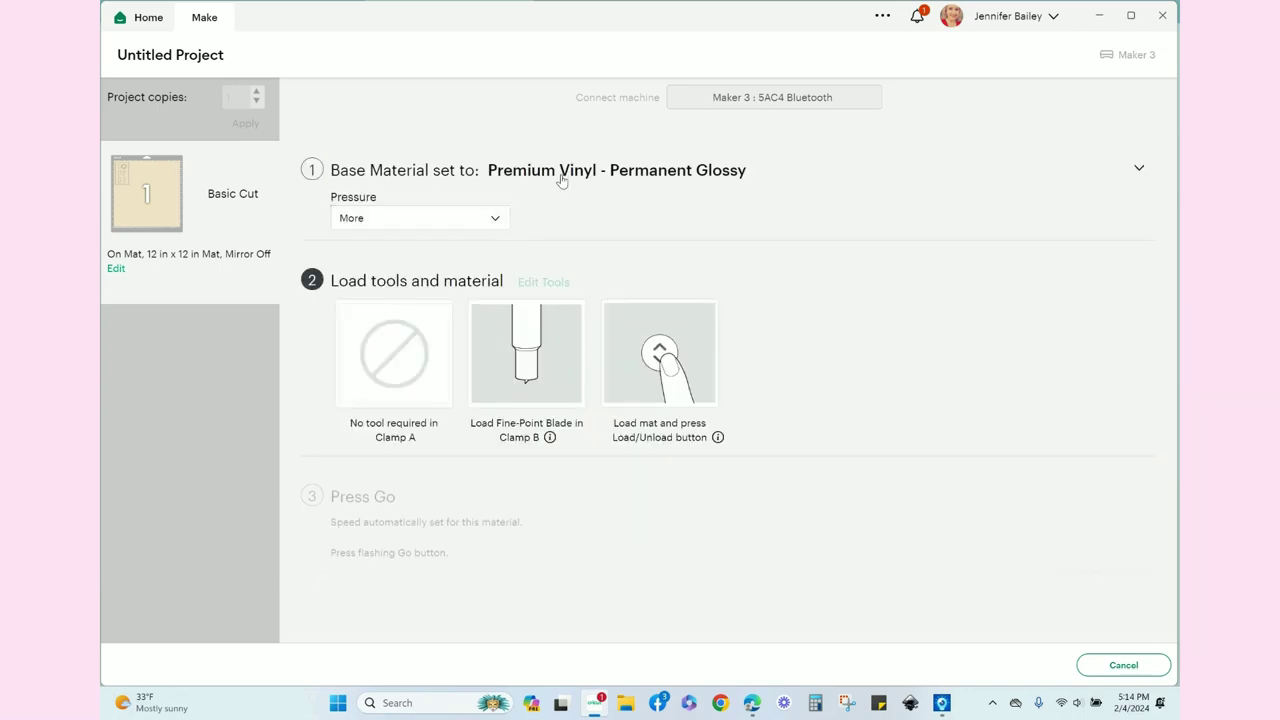